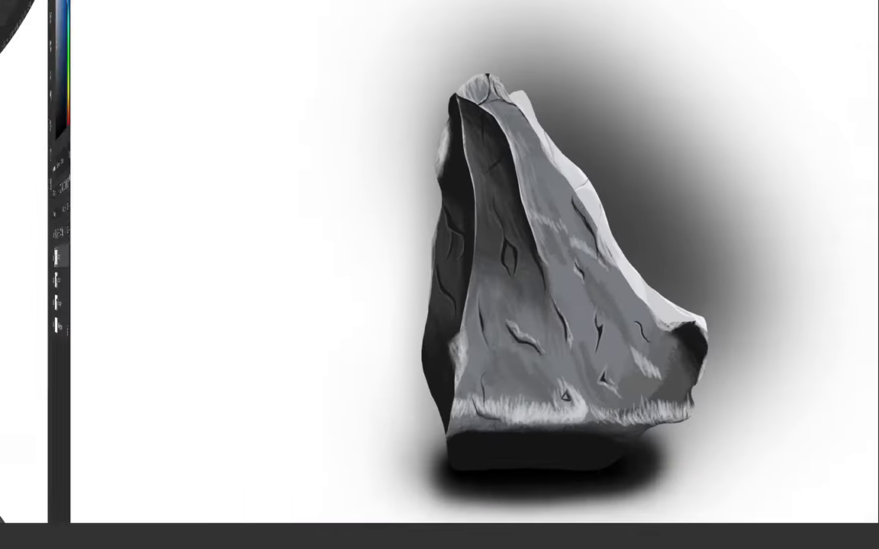
Step: Lasso the rock silhouette on Layer 1 and fill it with grey 787c81
mouse_move(312, 158)
mouse_down()
mouse_move(374, 425)
mouse_move(511, 392)
mouse_move(481, 302)
mouse_move(382, 171)
mouse_move(313, 160)
mouse_move(343, 264)
mouse_move(441, 216)
mouse_up()
key(b)
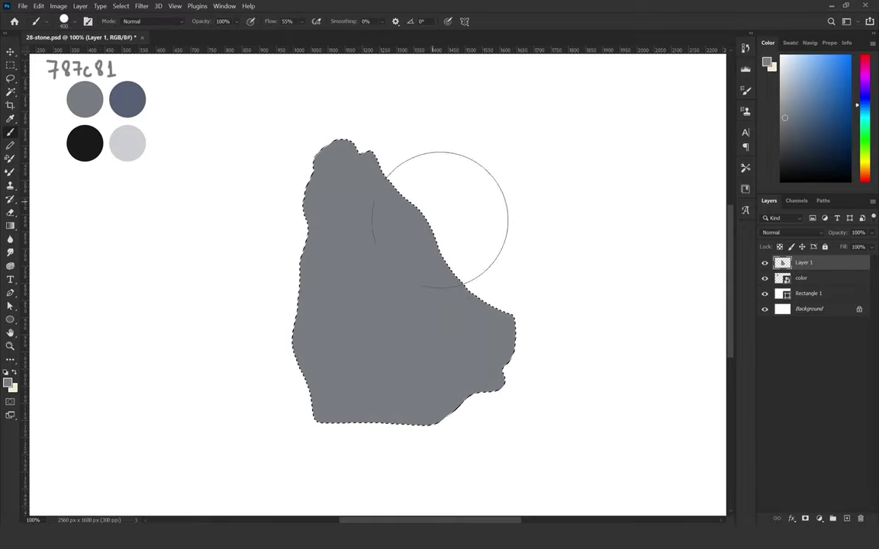
Step: Scale the grey rock to about 133% and move it right toward the centre
key(ctrl+t)
drag(516, 138, 553, 90)
drag(434, 304, 496, 304)
key(Return)
Step: On a new layer, paint the rock's left side dark grey
key(ctrl+shift+alt+n)
key(l)
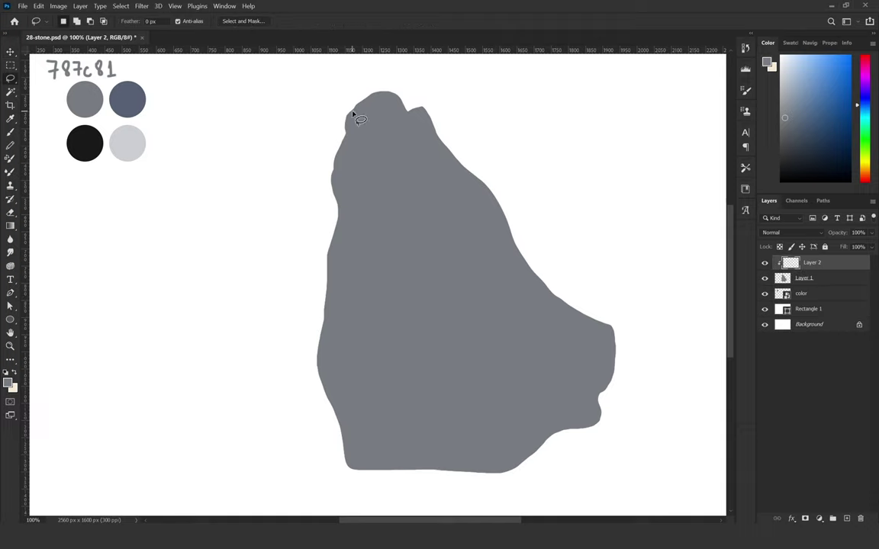
mouse_move(356, 117)
mouse_down()
mouse_move(373, 216)
mouse_move(353, 375)
mouse_move(314, 185)
mouse_move(345, 108)
mouse_move(328, 359)
mouse_up()
key(b)
alt+click(85, 143)
key(ctrl+d)
Step: On another new layer, paint the rock's base near-black 191919
key(l)
key(ctrl+shift+alt+n)
mouse_move(343, 442)
mouse_down()
mouse_move(388, 436)
mouse_move(546, 481)
mouse_move(351, 450)
mouse_move(526, 454)
mouse_up()
key(b)
alt+click(85, 143)
key(ctrl+d)
Step: Paint a darker patch over the rock's upper-left facet on a new layer
key(l)
key(ctrl+shift+alt+n)
mouse_move(354, 113)
mouse_down()
mouse_move(390, 133)
mouse_move(431, 272)
mouse_move(363, 195)
mouse_move(353, 114)
mouse_move(405, 244)
mouse_up()
key(b)
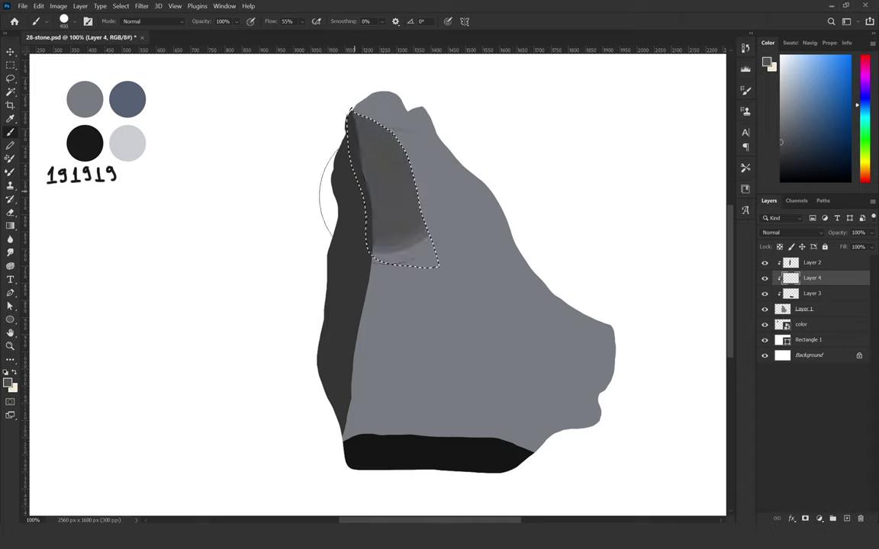
key(ctrl+d)
Step: On a new clipped layer, paint a light grey cdced2 rim along the rock's right edge
key(l)
key(ctrl+shift+alt+n)
mouse_move(410, 114)
mouse_down()
mouse_move(545, 308)
mouse_move(546, 192)
mouse_move(408, 99)
mouse_move(603, 312)
mouse_up()
key(b)
alt+click(126, 143)
key(ctrl+d)
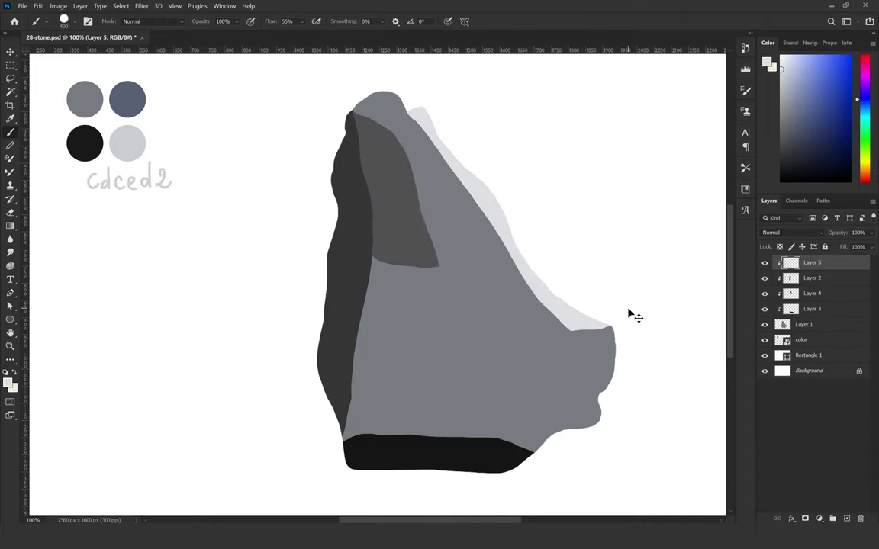
right_click(632, 313)
key(Escape)
Step: Paint a dark central crack up the rock face and a wavy crack to its left
mouse_move(459, 322)
mouse_down()
mouse_move(470, 348)
mouse_move(467, 332)
mouse_up()
drag(479, 231, 510, 307)
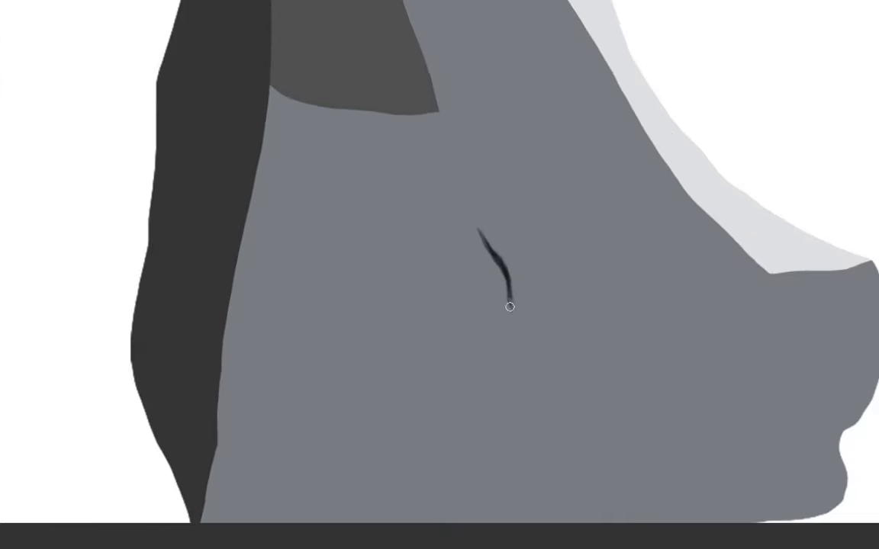
drag(499, 258, 477, 215)
drag(507, 296, 509, 314)
drag(477, 221, 470, 202)
mouse_move(362, 288)
mouse_down()
mouse_move(415, 318)
mouse_move(436, 337)
mouse_move(395, 313)
mouse_move(444, 349)
mouse_move(394, 319)
mouse_up()
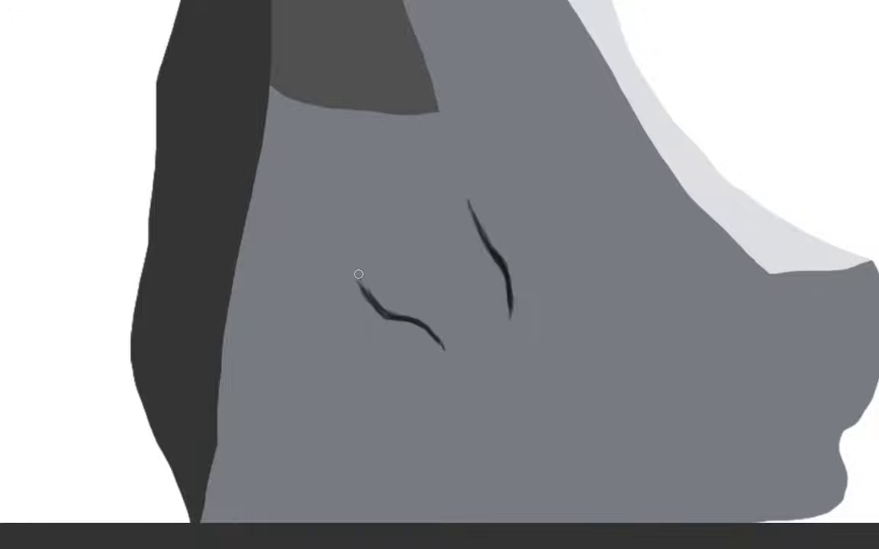
drag(351, 273, 370, 295)
Step: Add small chips lower right and near the bottom, plus thin cracks near the top and lower left
mouse_move(611, 391)
mouse_down()
mouse_move(621, 421)
mouse_move(617, 411)
mouse_up()
key(ctrl+z)
drag(535, 123, 556, 155)
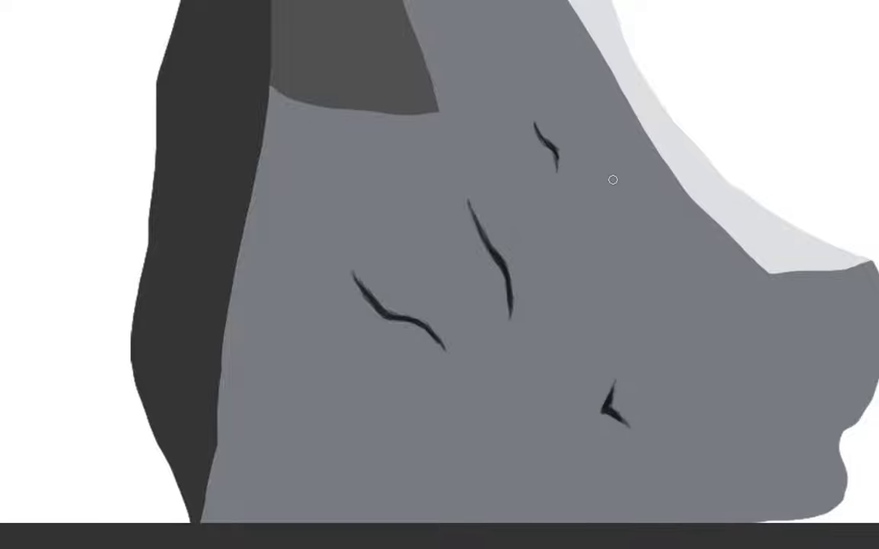
mouse_move(299, 387)
mouse_down()
mouse_move(295, 458)
mouse_move(324, 503)
mouse_up()
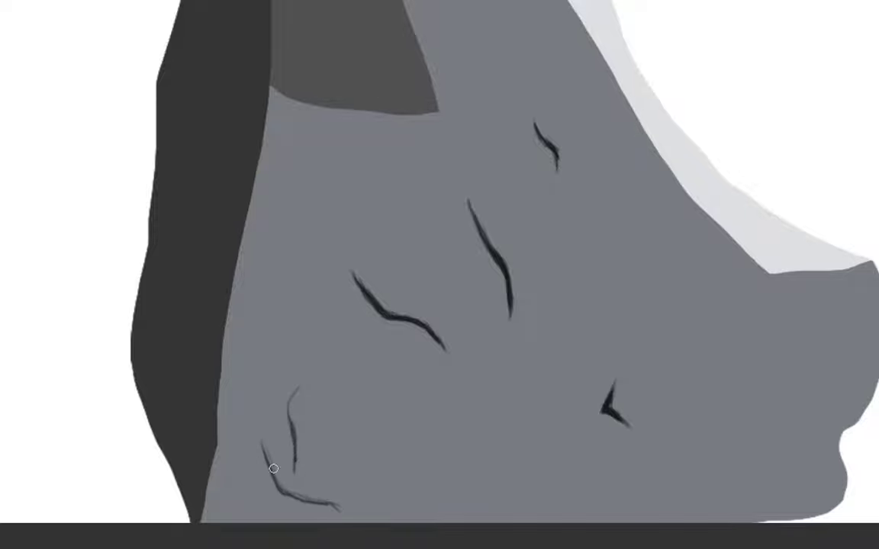
drag(509, 441, 511, 441)
drag(544, 2, 592, 107)
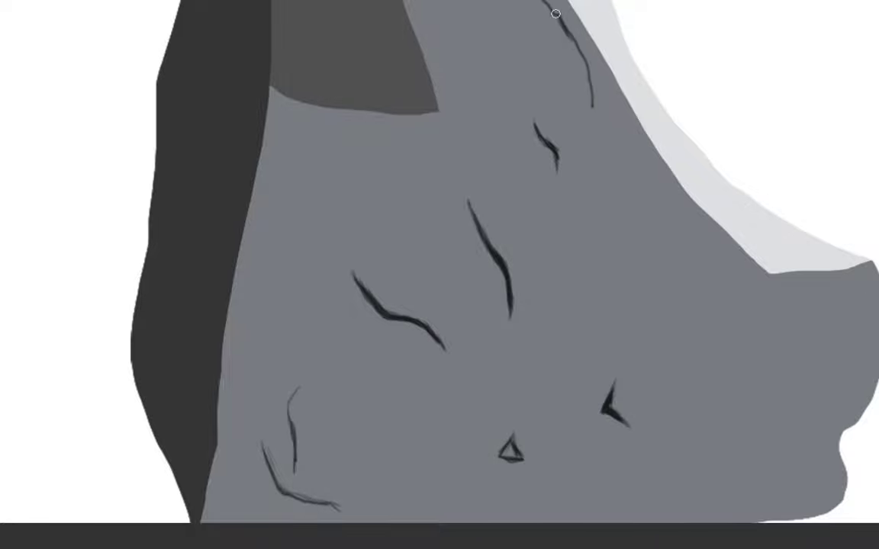
drag(534, 68, 549, 114)
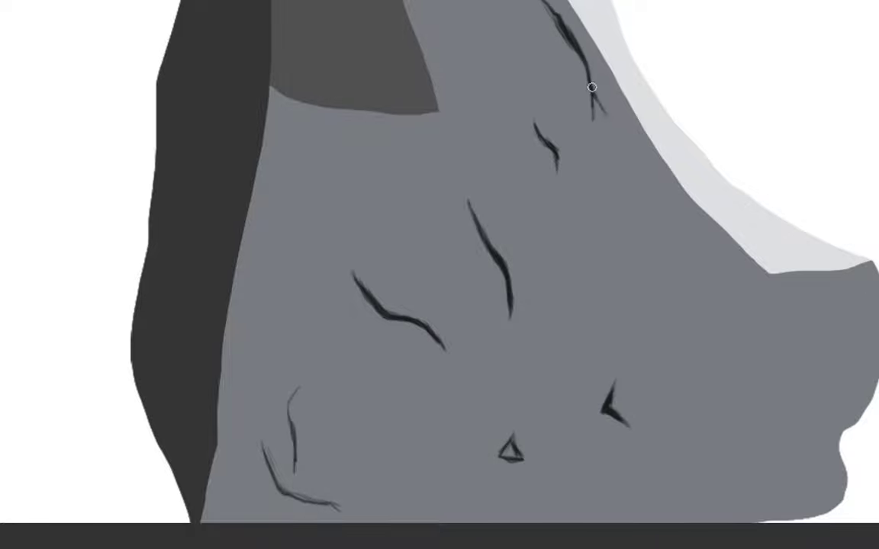
Step: On new Layer 6, set a textured brush to 55% flow using the rock's grey
key(ctrl+shift+alt+n)
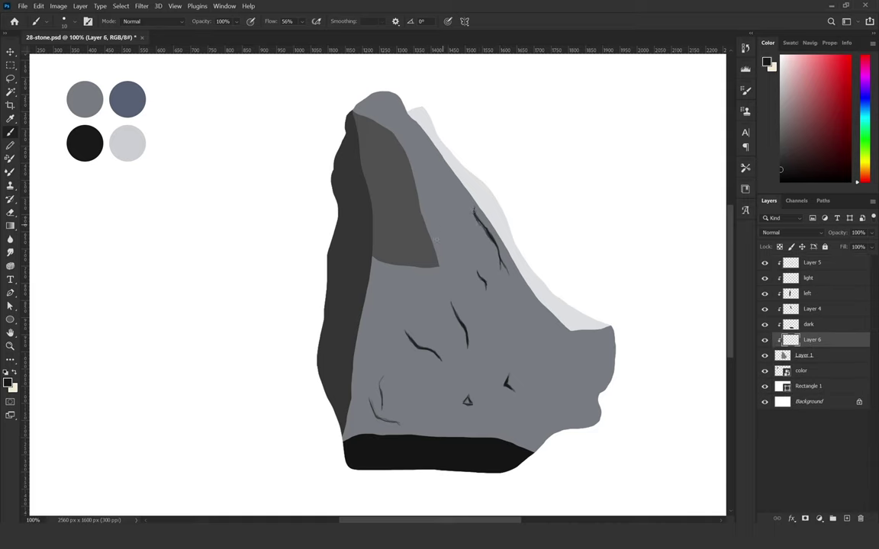
right_click(457, 214)
scroll(739, 349, down, 2)
key(Return)
alt+click(415, 271)
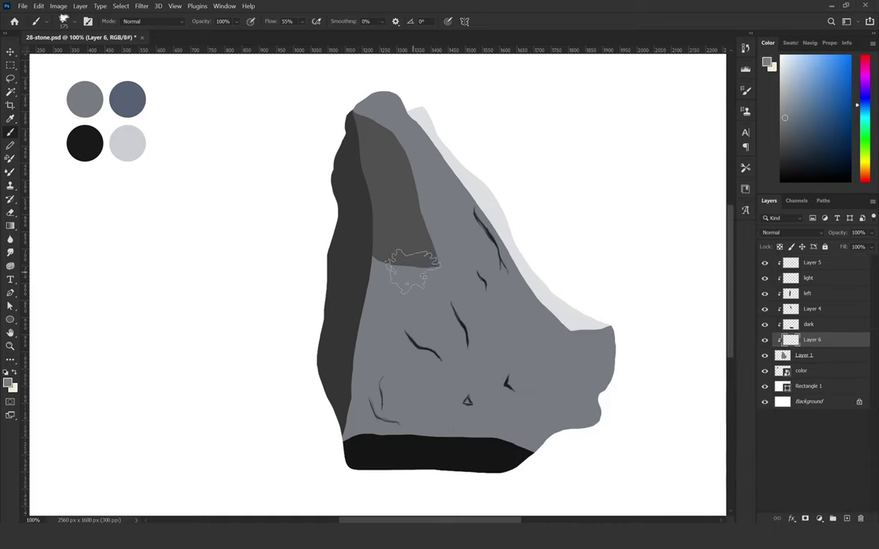
Step: Paint soft darker diagonal streaks across the top, middle and lower rock face
mouse_move(404, 283)
mouse_down()
mouse_move(401, 354)
mouse_move(458, 412)
mouse_up()
mouse_move(473, 260)
mouse_down()
mouse_move(526, 283)
mouse_move(451, 374)
mouse_up()
drag(366, 129, 412, 251)
drag(343, 107, 419, 214)
drag(503, 305, 534, 347)
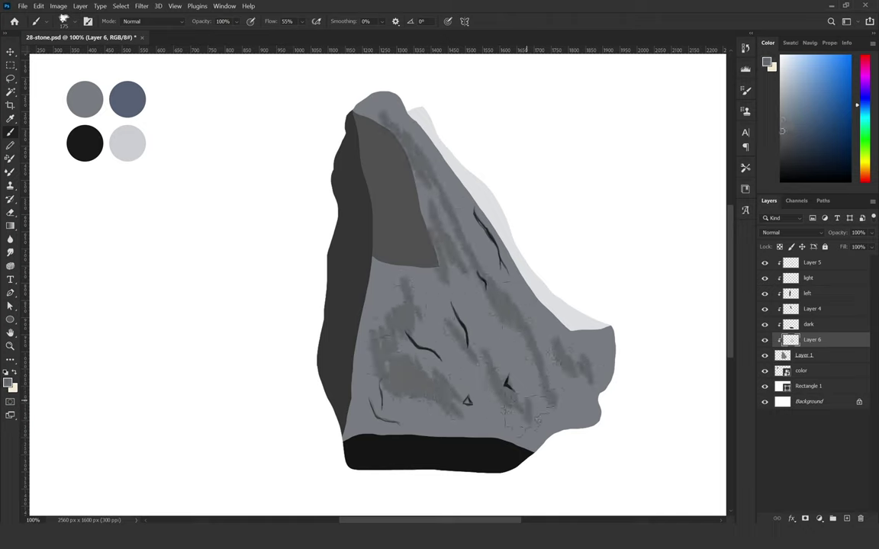
drag(351, 343, 382, 389)
drag(320, 355, 362, 386)
drag(405, 279, 420, 298)
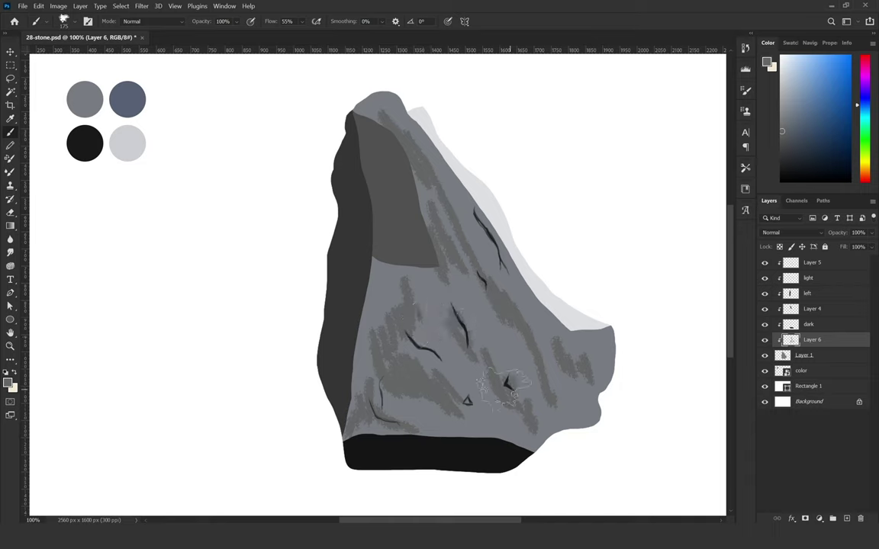
drag(457, 179, 427, 251)
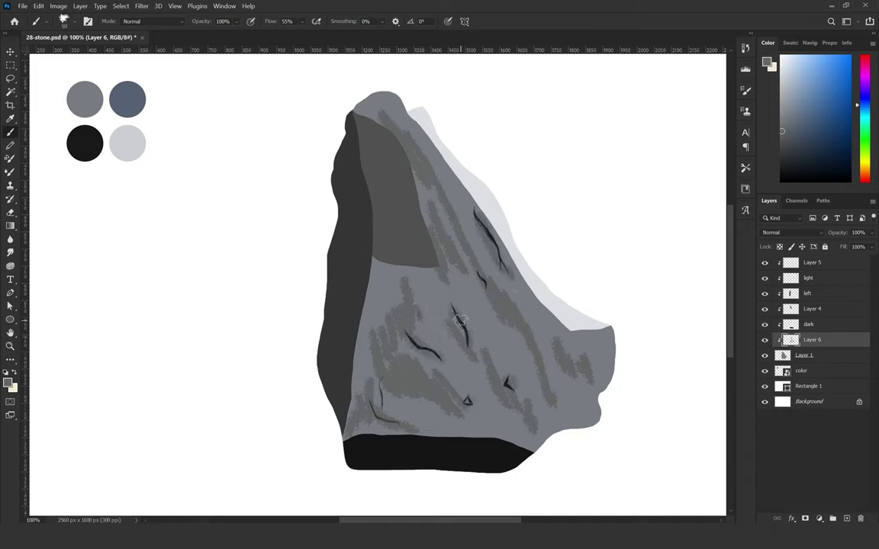
Step: Add further lighter and darker grey texture at 10–60% brush opacity
key(2)
alt+click(450, 303)
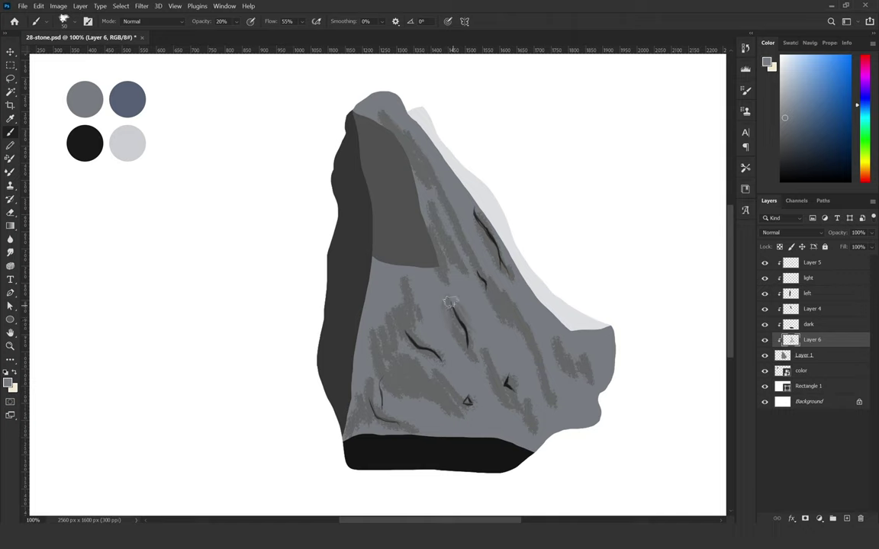
alt+click(477, 361)
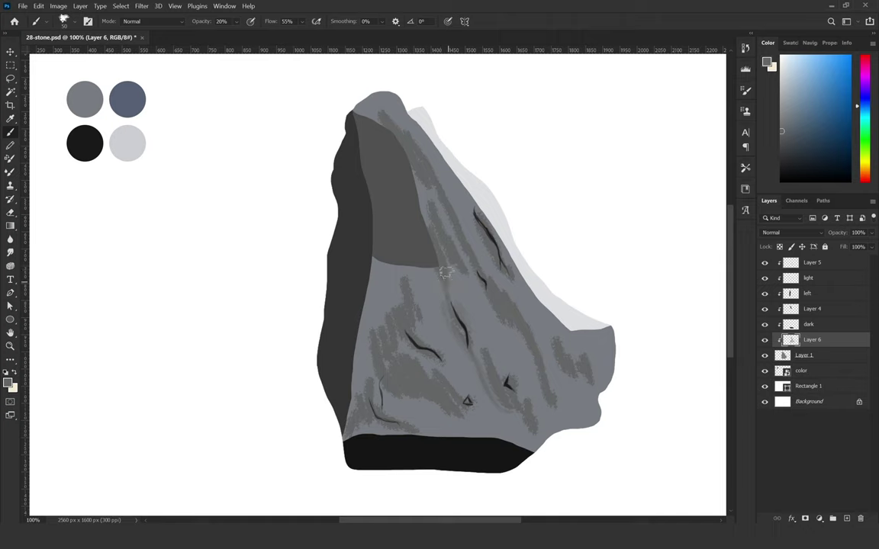
alt+click(400, 301)
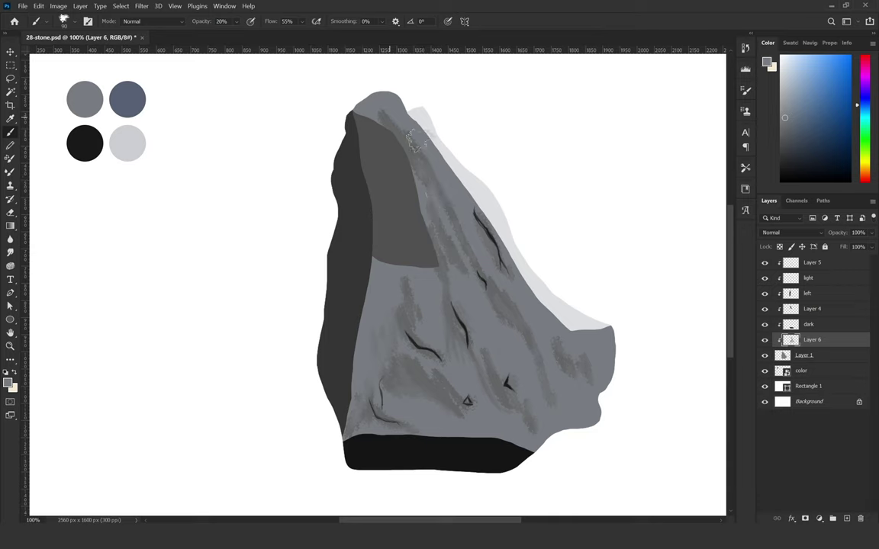
key(6)
alt+click(421, 147)
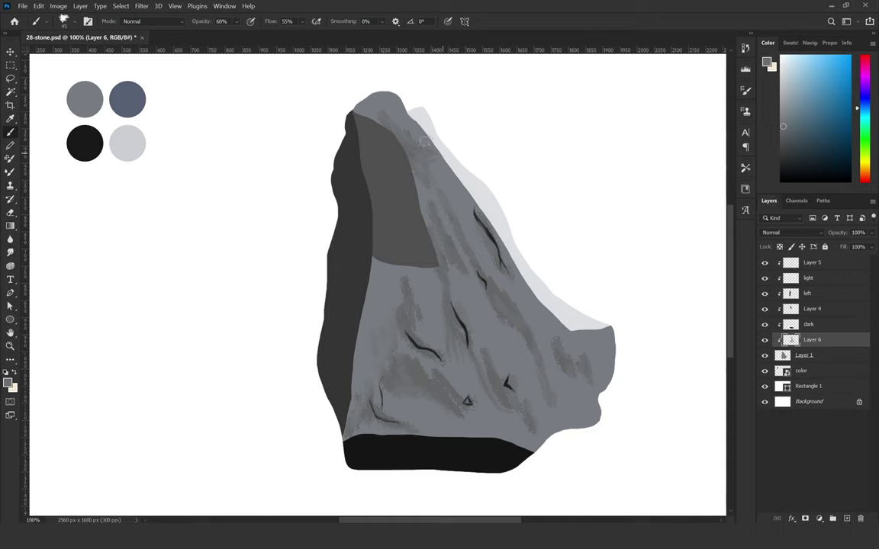
key(1)
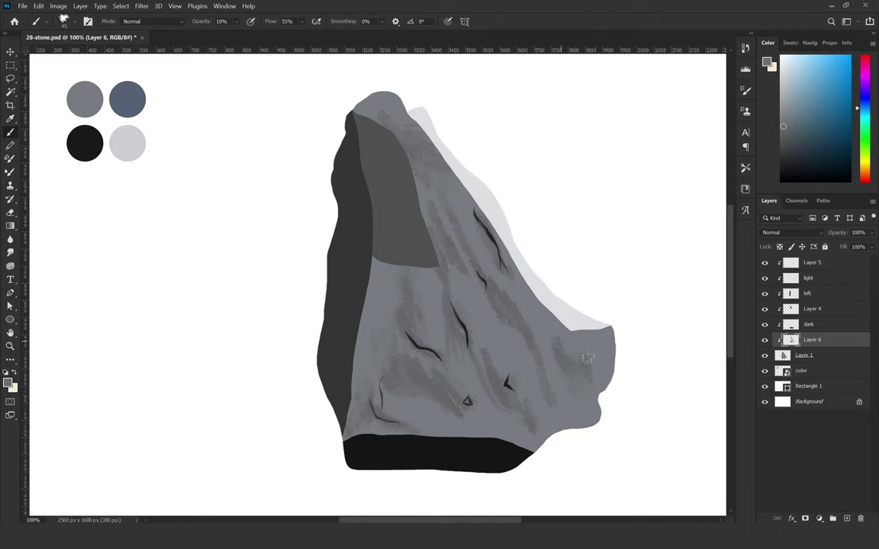
Step: On new Layer 7, paint 40% light grey hair-like strokes along the bottom rim and right face
key(ctrl+shift+alt+n)
key(4)
key(x)
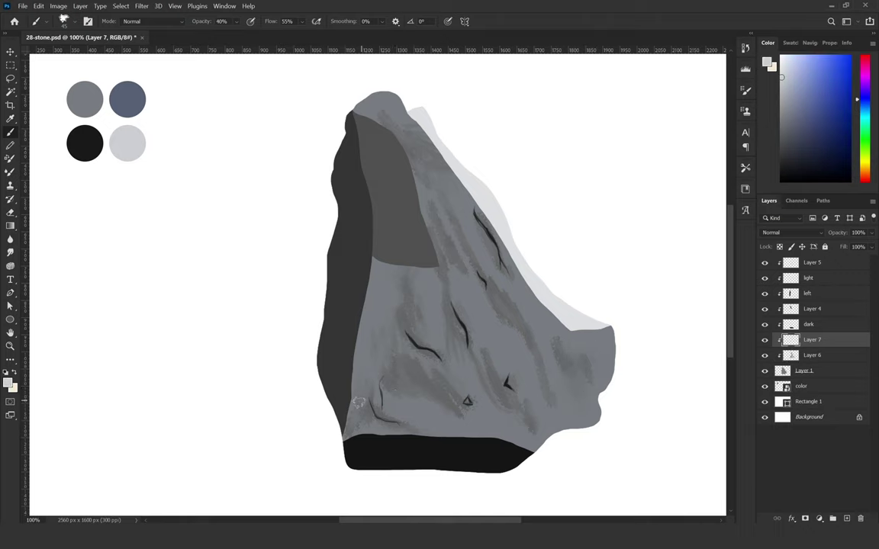
mouse_move(370, 397)
mouse_down()
mouse_move(387, 410)
mouse_move(420, 411)
mouse_up()
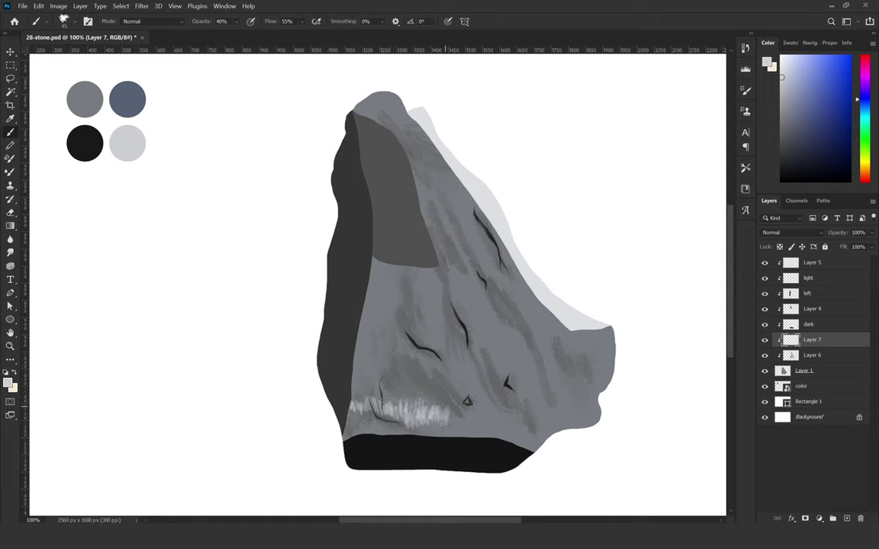
drag(449, 406, 488, 418)
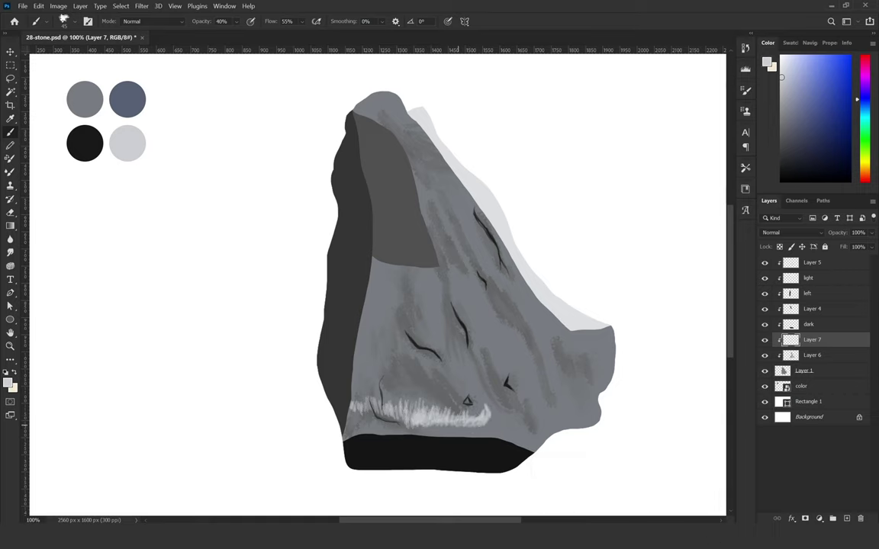
drag(473, 404, 488, 397)
drag(412, 364, 411, 377)
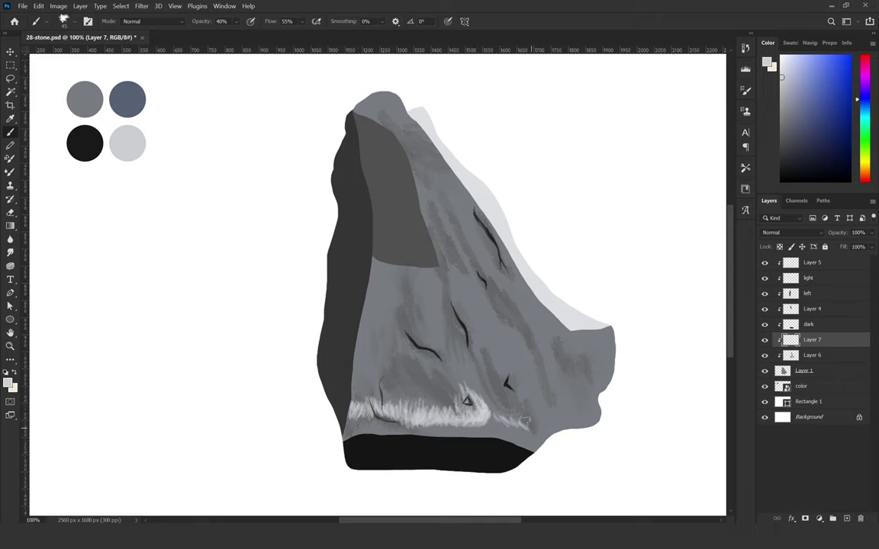
drag(566, 421, 591, 418)
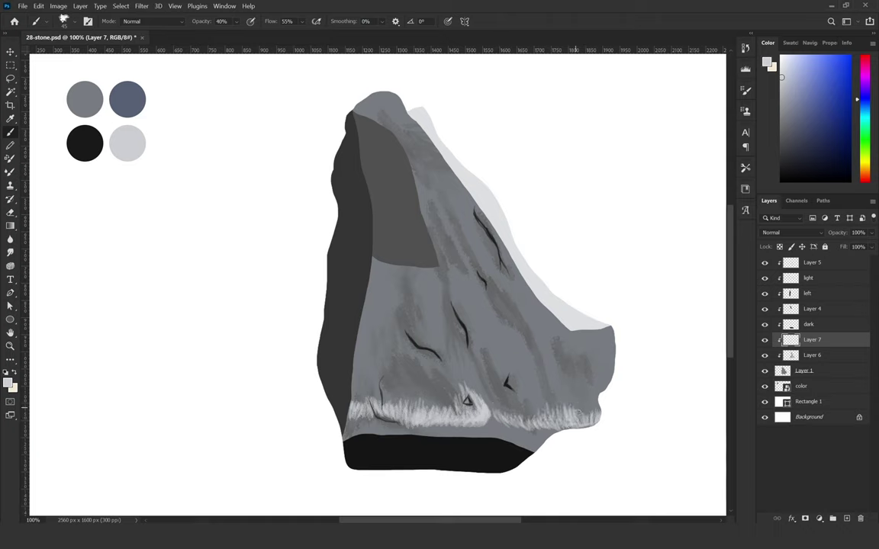
drag(567, 404, 590, 412)
drag(538, 355, 557, 379)
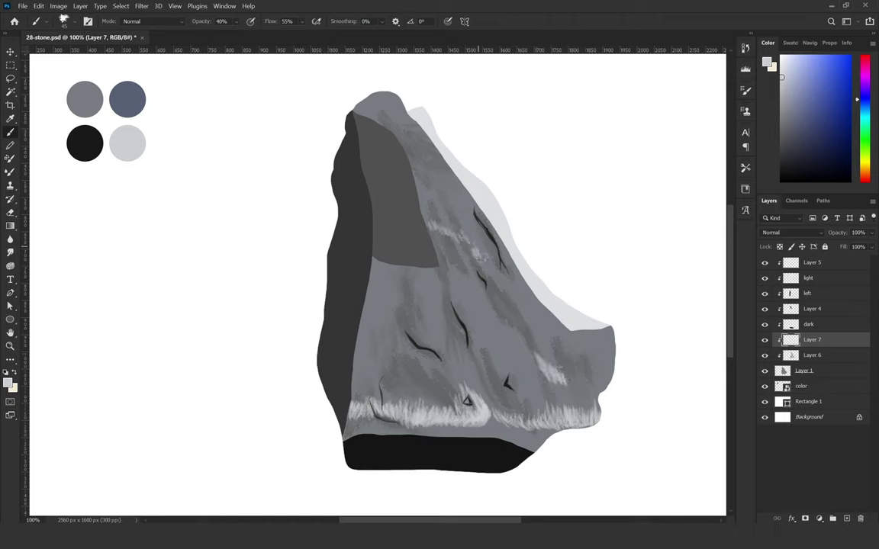
Step: Paint pale highlights beside the cracks, over the top tip and the face's left edge, then select 'left'
drag(431, 227, 488, 259)
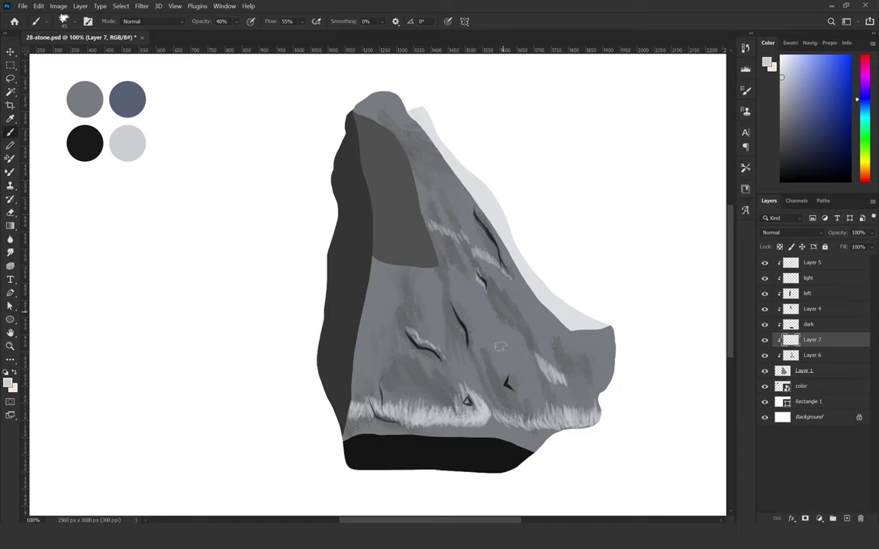
drag(465, 340, 475, 352)
mouse_move(412, 121)
mouse_down()
mouse_move(358, 99)
mouse_move(387, 89)
mouse_move(367, 92)
mouse_up()
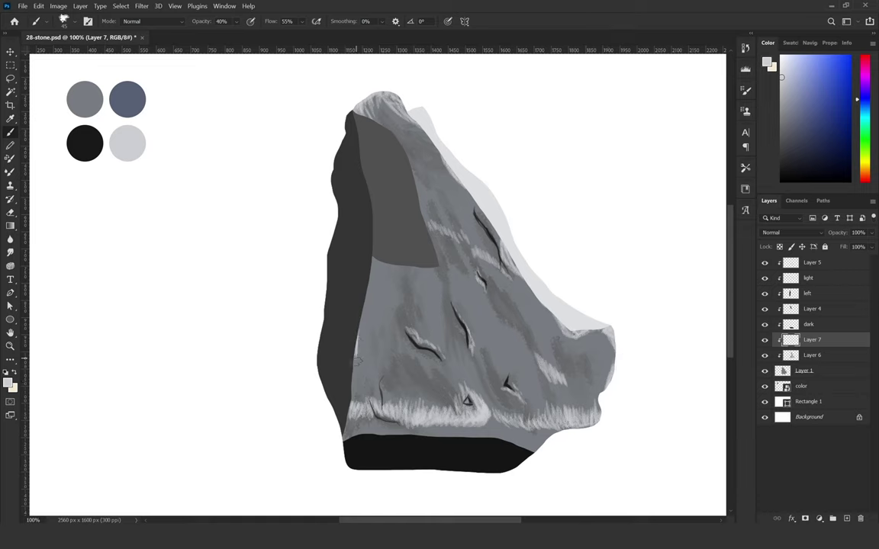
drag(361, 278, 356, 372)
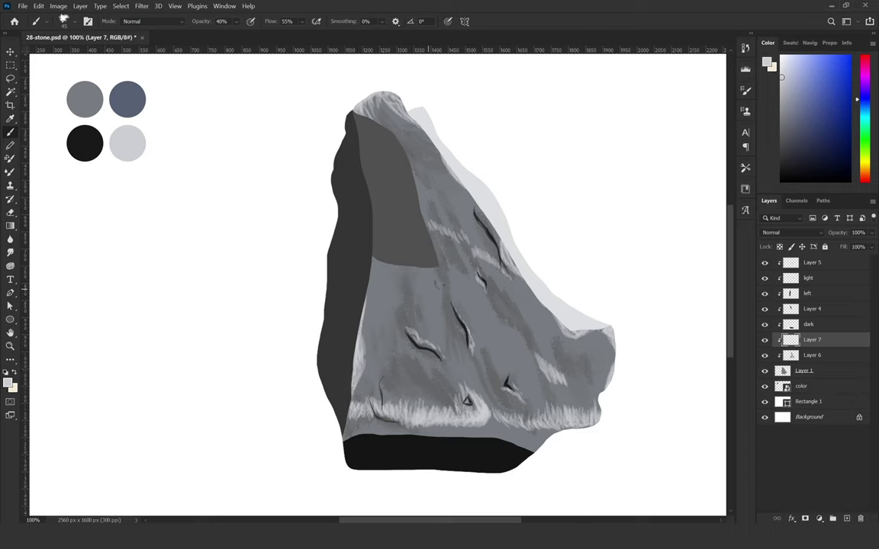
click(797, 294)
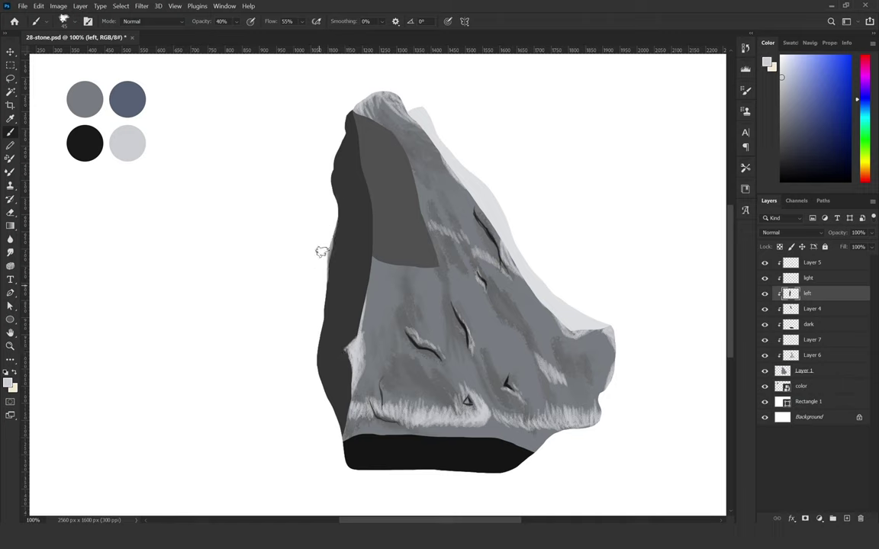
Step: Lighten the stone's upper-left edge with light grey strokes
mouse_move(321, 252)
mouse_down()
mouse_move(323, 275)
mouse_move(328, 212)
mouse_up()
drag(331, 166, 340, 125)
drag(336, 163, 341, 127)
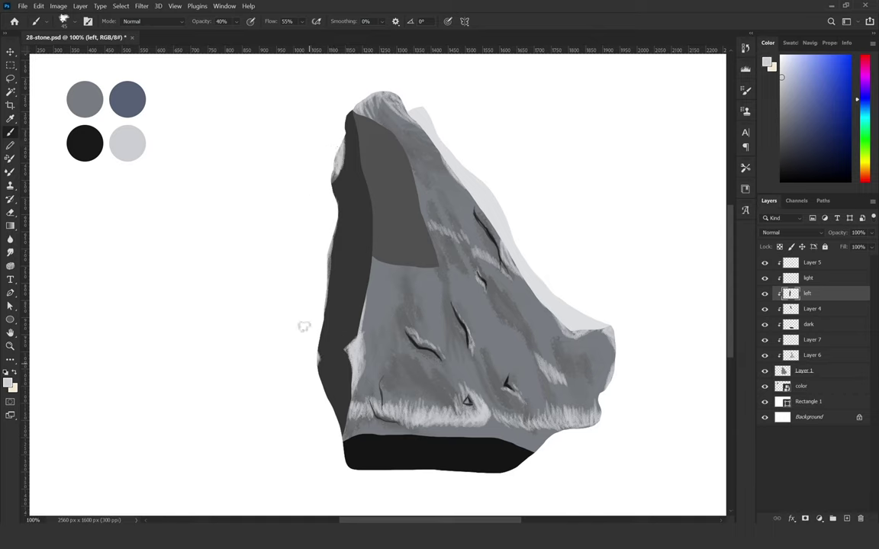
Step: Paint solid black at 100% opacity down the stone's upper-left ridge
key(d)
key(0)
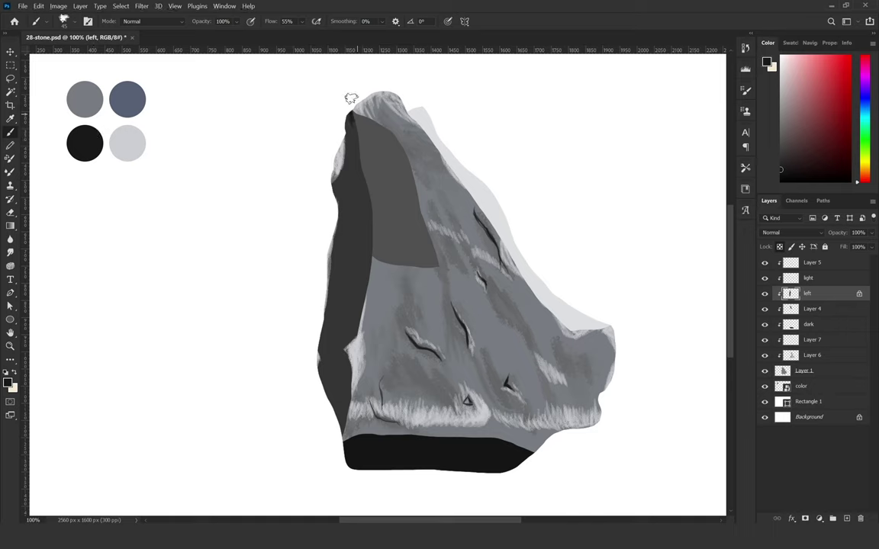
drag(351, 99, 359, 161)
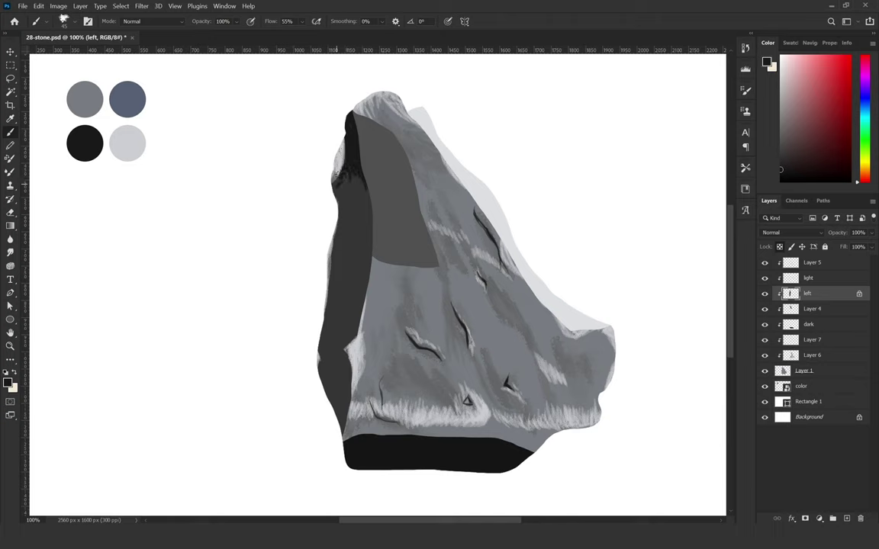
mouse_move(335, 174)
mouse_down()
mouse_move(351, 204)
mouse_move(335, 187)
mouse_move(373, 202)
mouse_up()
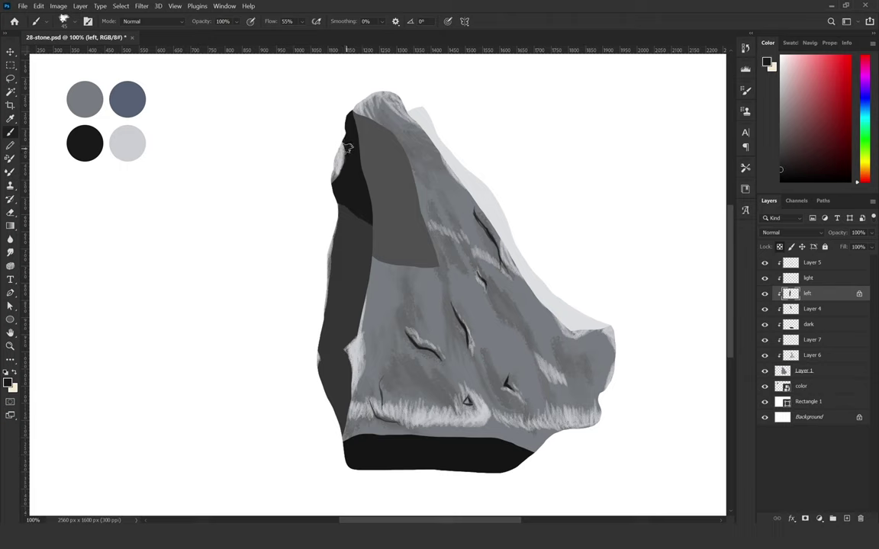
Step: Blend the dark left face at 10–20% opacity, alternating black and light grey-blue strokes
alt+click(341, 150)
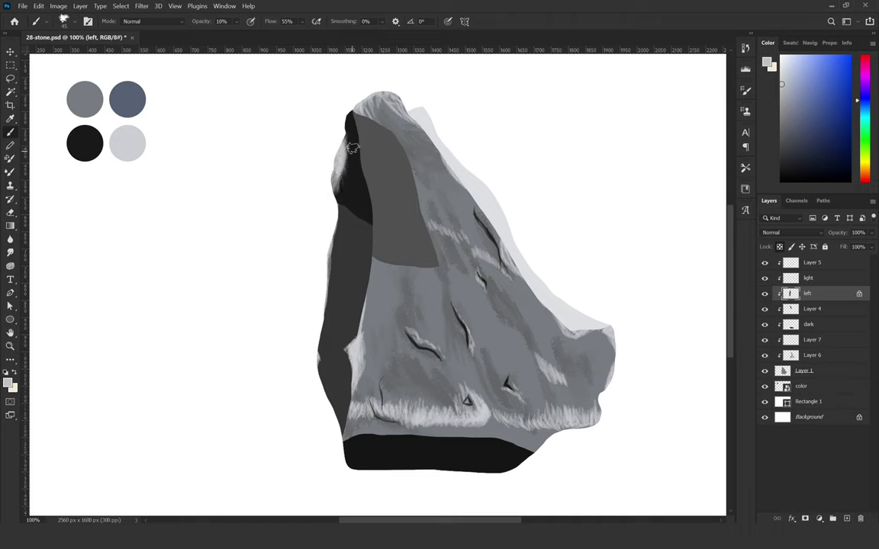
key(d)
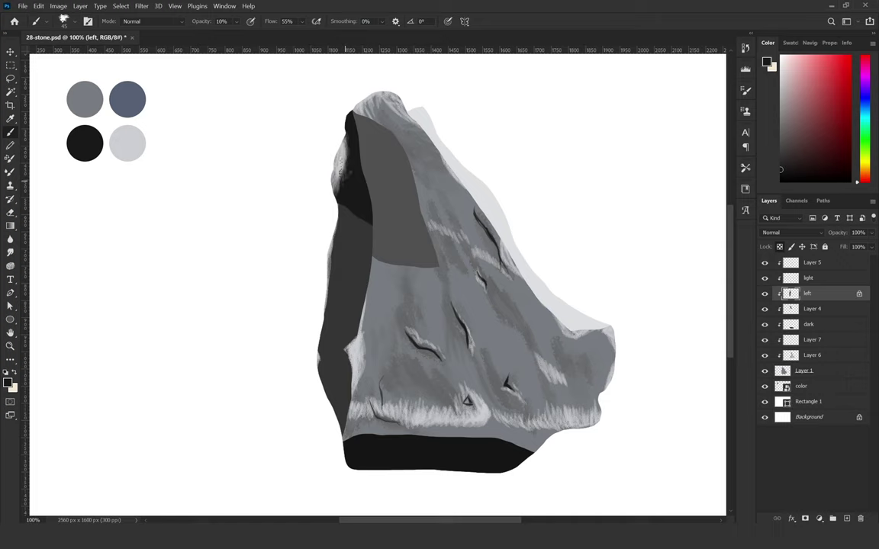
drag(305, 151, 338, 172)
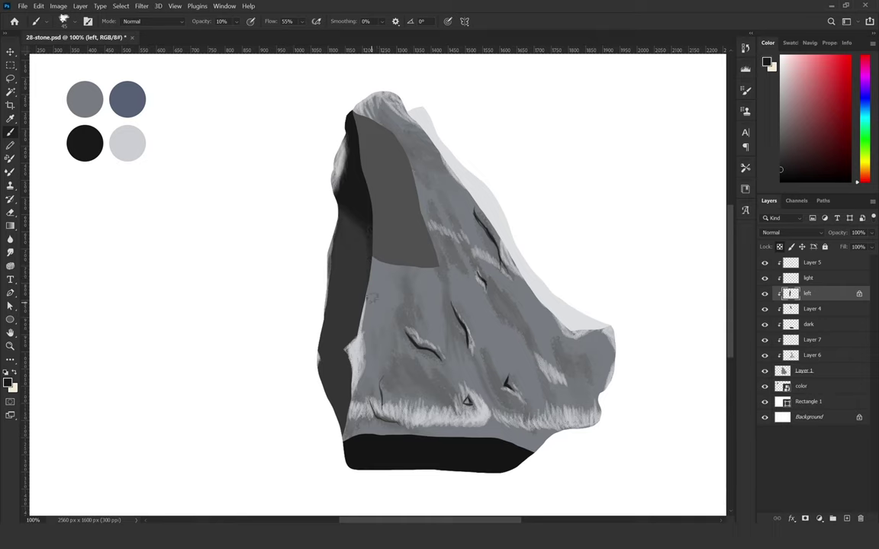
key(2)
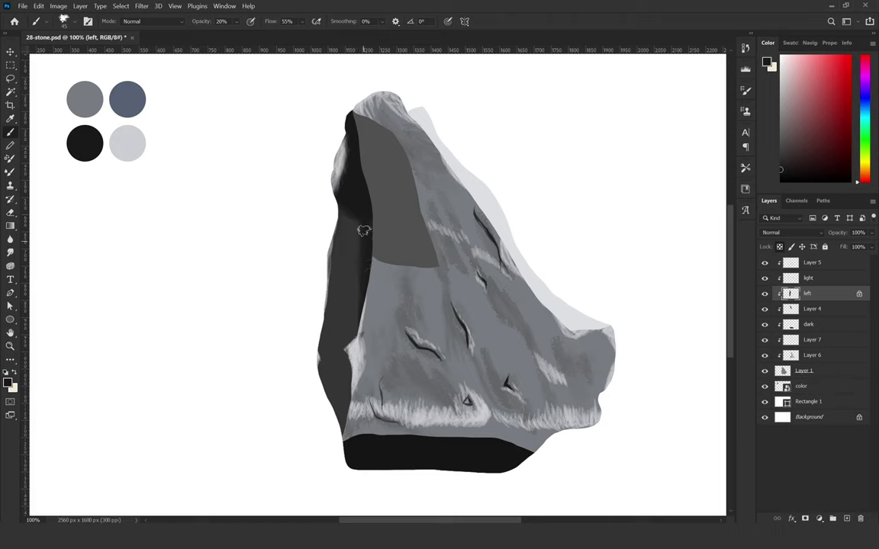
key(1)
drag(347, 251, 345, 329)
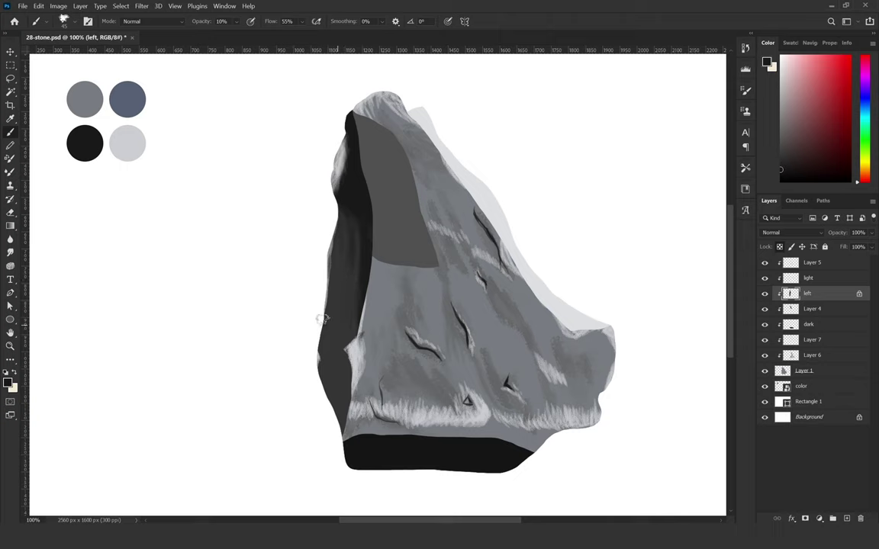
drag(305, 333, 343, 435)
key(8)
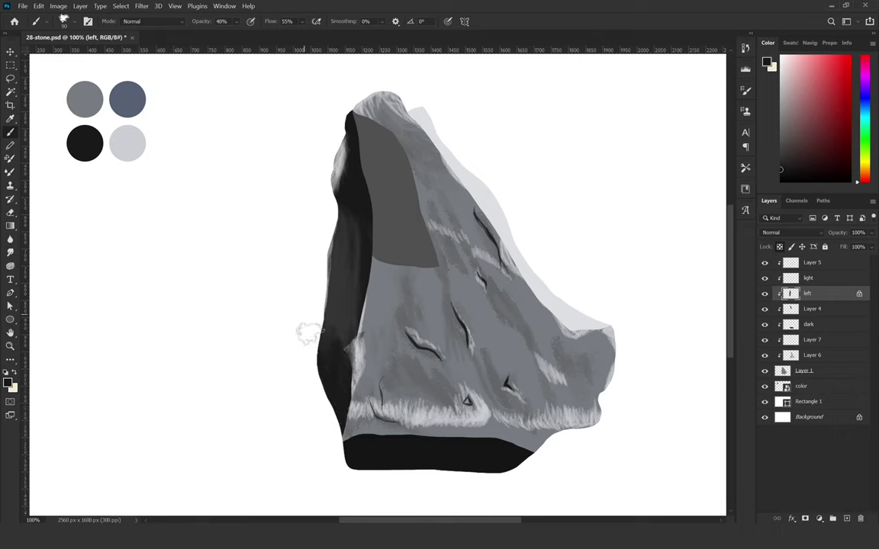
key(1)
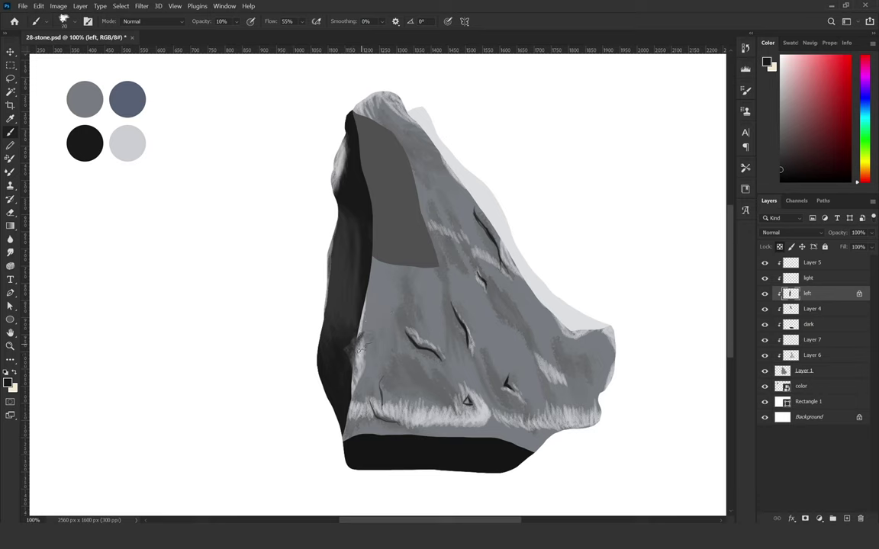
alt+click(130, 139)
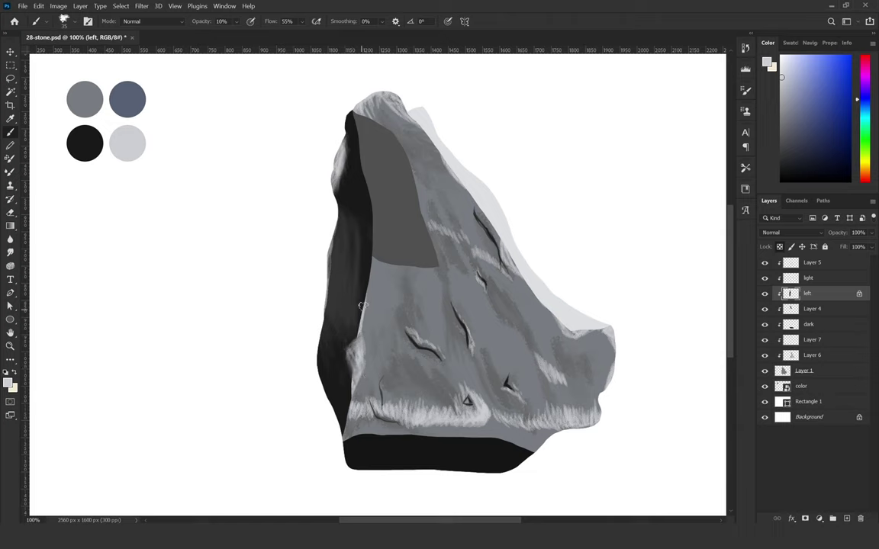
Step: On Layer 4, darken the upper face with grey at up to 40% opacity
ctrl+click(534, 379)
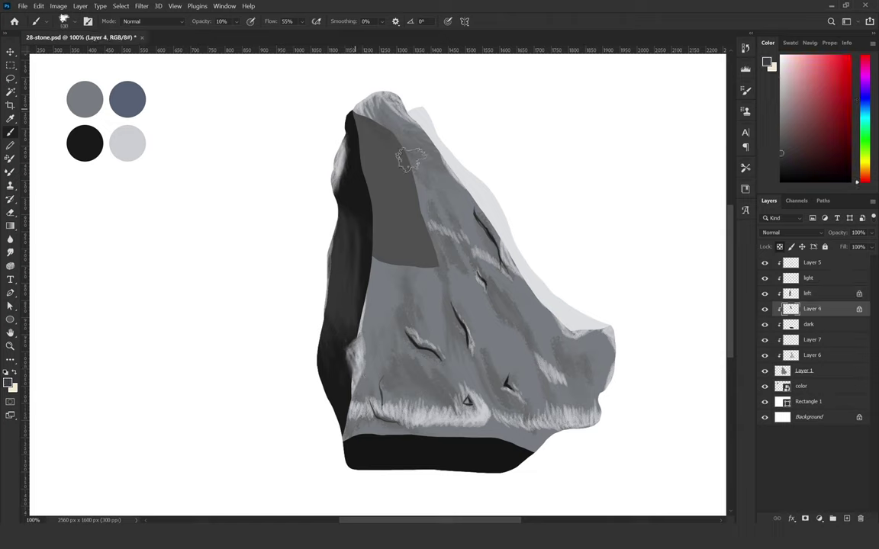
drag(374, 125, 408, 227)
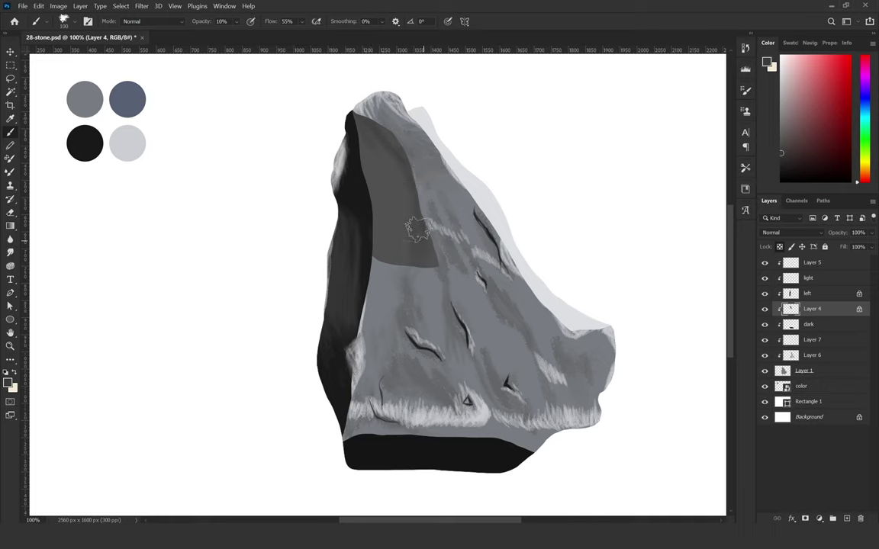
key(4)
mouse_move(374, 146)
mouse_down()
mouse_move(355, 200)
mouse_move(335, 222)
mouse_up()
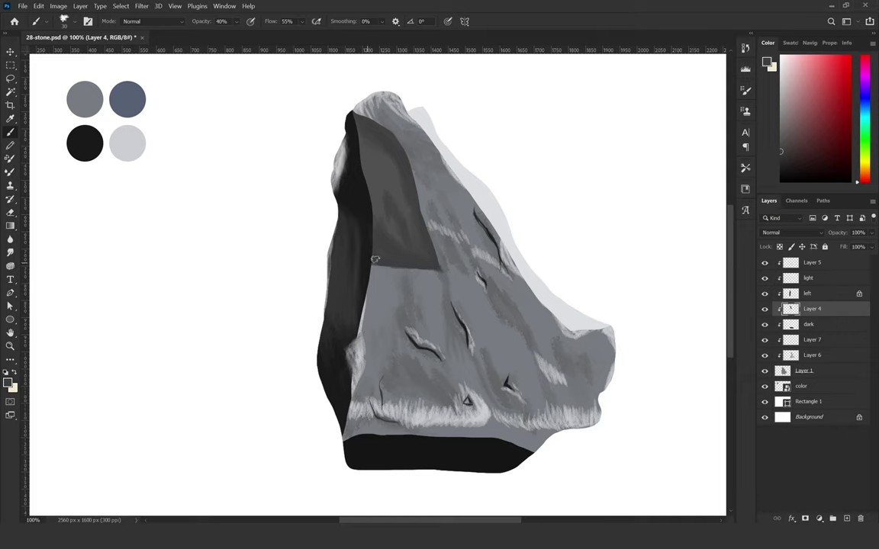
Step: Paint a light bluish-grey rim along the upper-left edge, then add Layer 8
alt+click(133, 133)
mouse_move(358, 148)
mouse_down()
mouse_move(355, 111)
mouse_move(363, 157)
mouse_up()
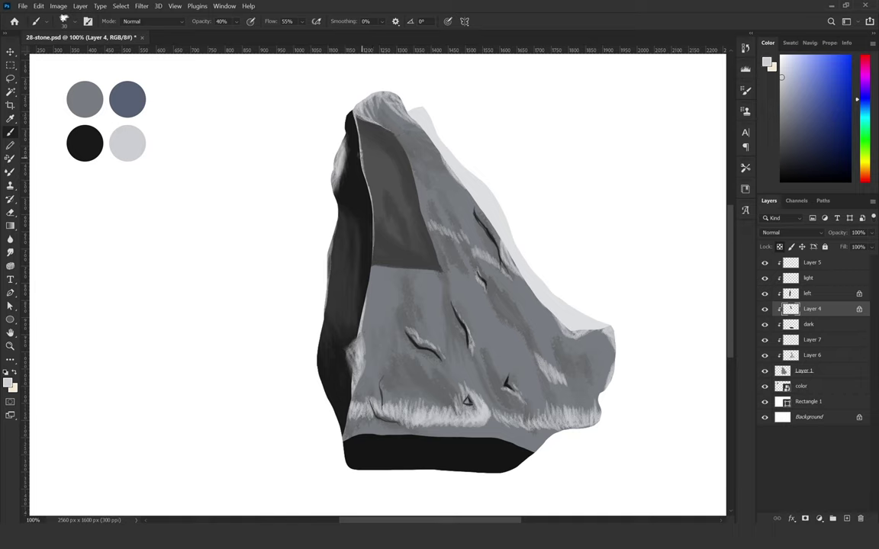
alt+click(342, 113)
key(6)
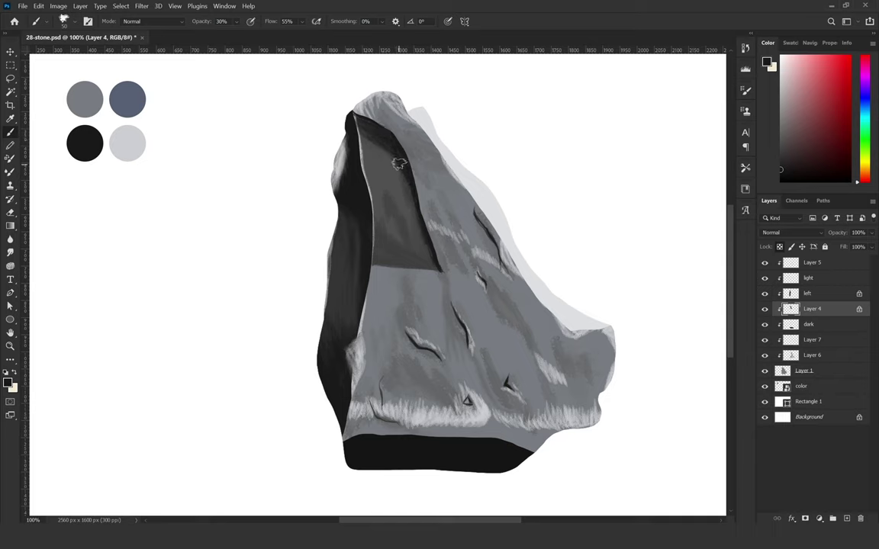
key(1)
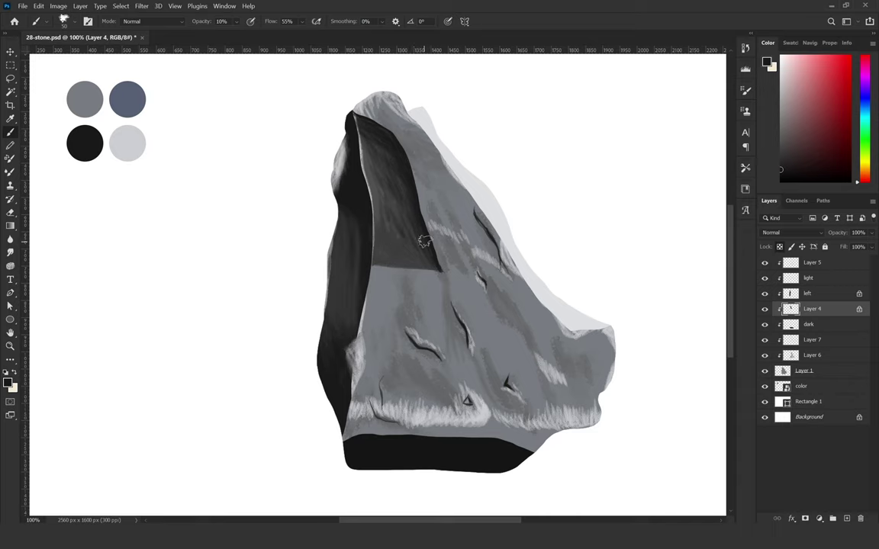
key(ctrl+shift+alt+n)
Step: Paint a 70% light grey highlight along the upper face's left ridge
alt+click(128, 137)
key(7)
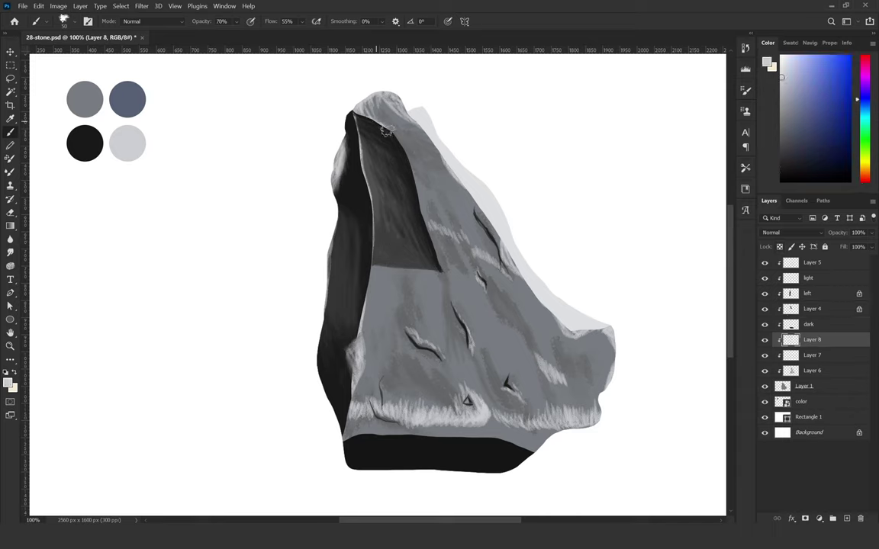
drag(356, 113, 374, 183)
key(1)
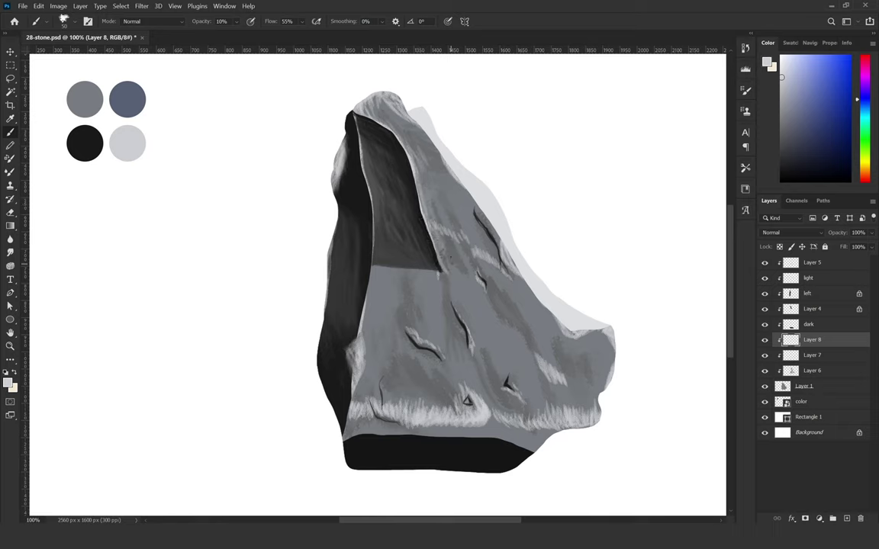
Step: On new Layer 9, softly shade the front face with darker grey using a larger brush
alt+click(380, 272)
key(ctrl+shift+alt+n)
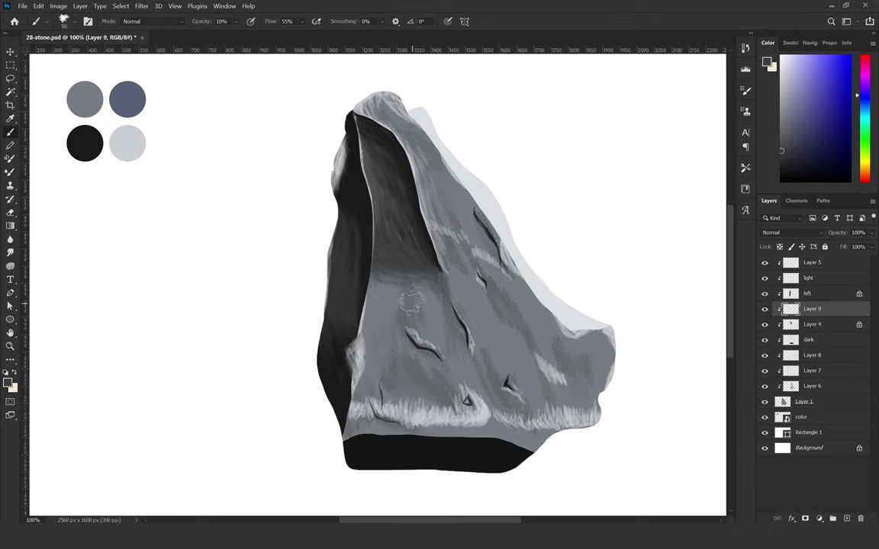
key(bracketright)
key(bracketright)
key(bracketright)
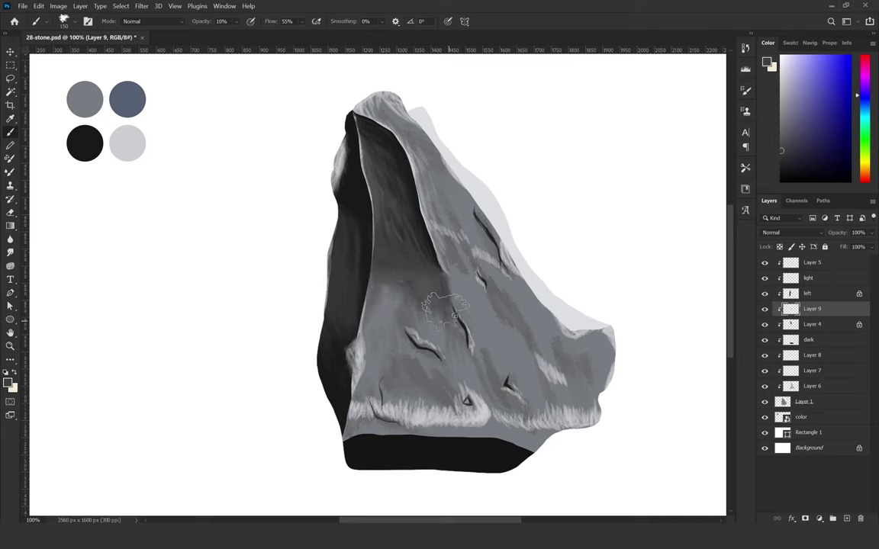
ctrl+click(346, 442)
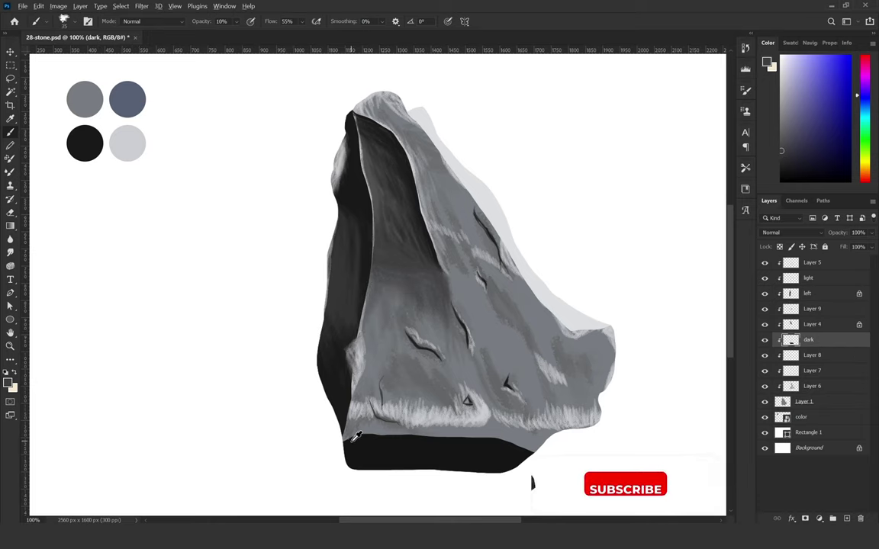
Step: Blend the black base into the front face on 'dark' at 20% opacity, then add Layer 10
alt+click(346, 442)
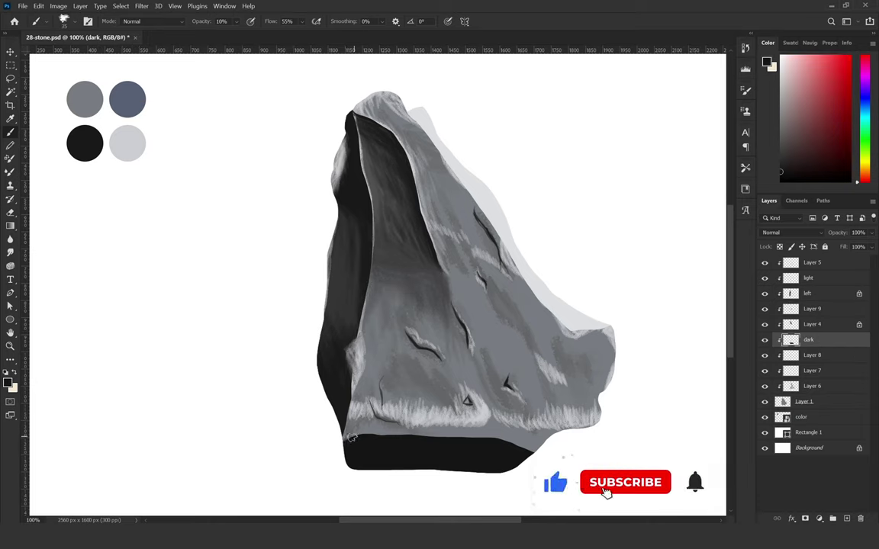
key(2)
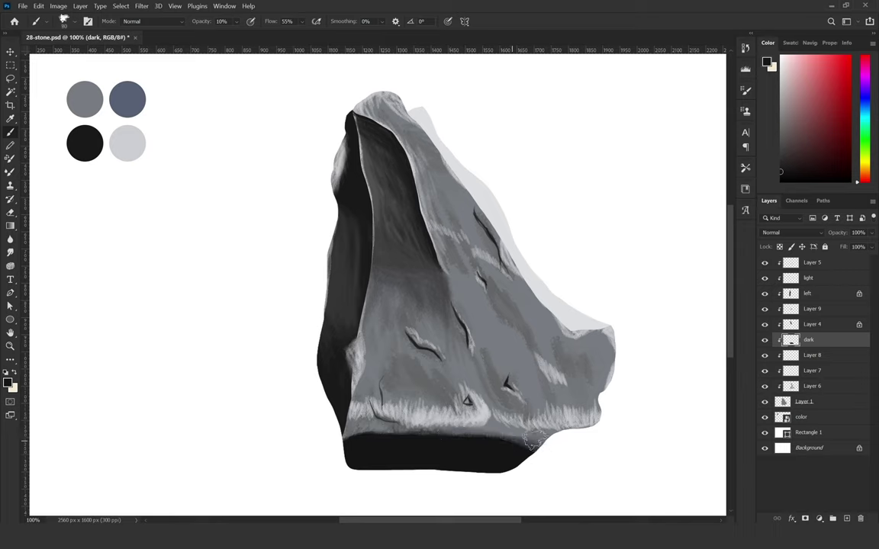
key(ctrl+shift+alt+n)
Step: With a small hard brush, draw thin dark rim lines along the stone's peak, redoing a mistaken stroke
right_click(438, 412)
click(608, 412)
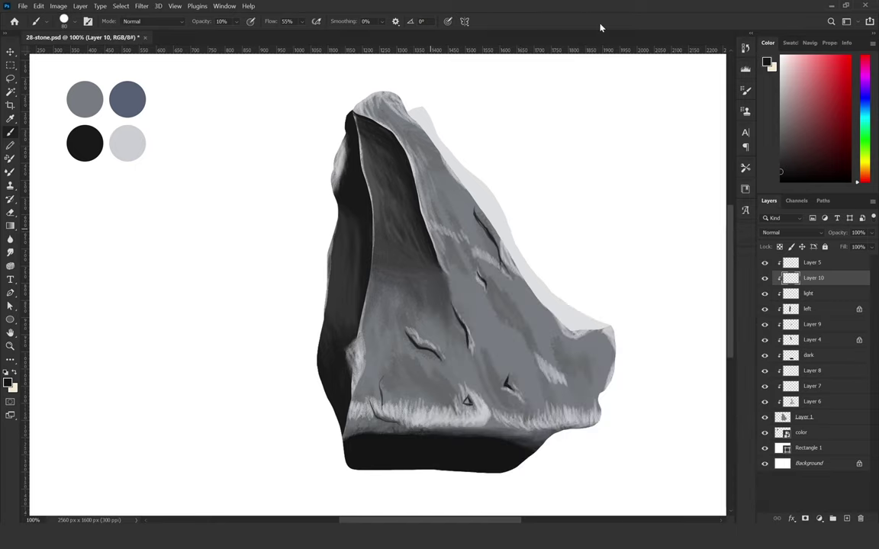
key(bracketleft)
key(bracketleft)
key(bracketleft)
drag(375, 120, 384, 95)
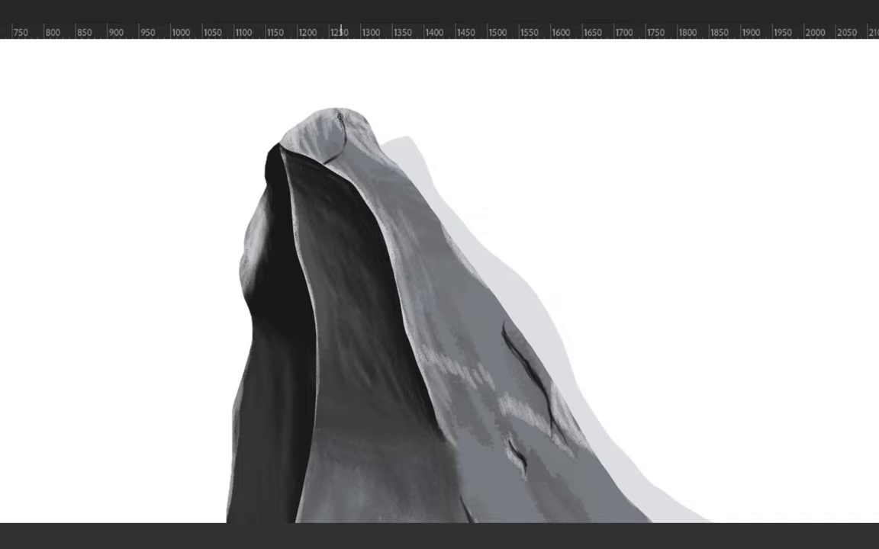
mouse_move(340, 116)
mouse_down()
mouse_move(344, 130)
mouse_move(322, 162)
mouse_move(336, 108)
mouse_move(340, 142)
mouse_move(335, 111)
mouse_up()
alt+click(314, 122)
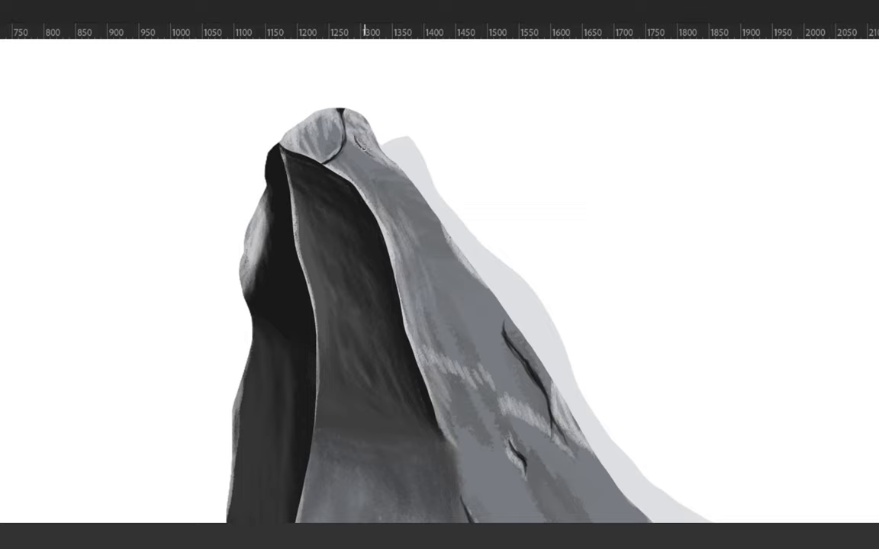
drag(371, 155, 395, 165)
drag(327, 141, 416, 180)
key(ctrl+z)
drag(351, 133, 388, 159)
drag(353, 126, 376, 158)
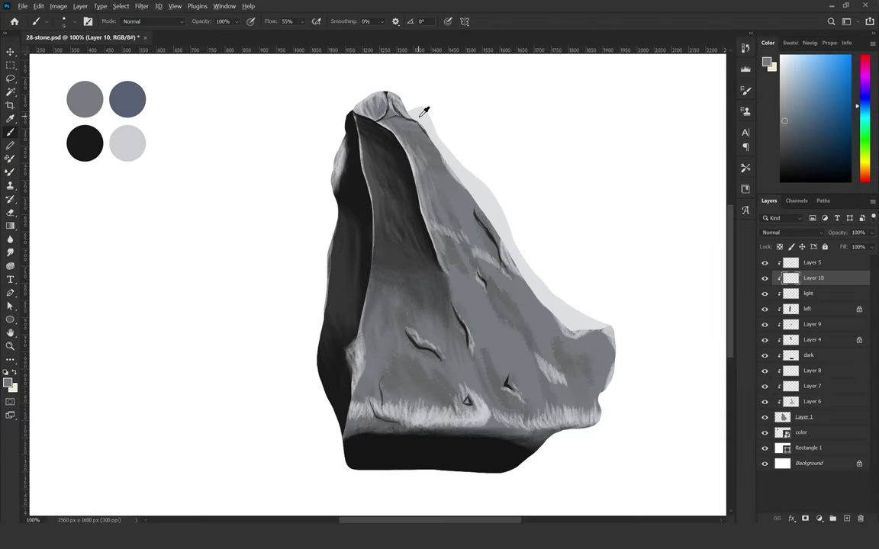
Step: Sample black and paint a branching vertical crack down the shaded upper face
alt+click(420, 116)
alt+click(394, 107)
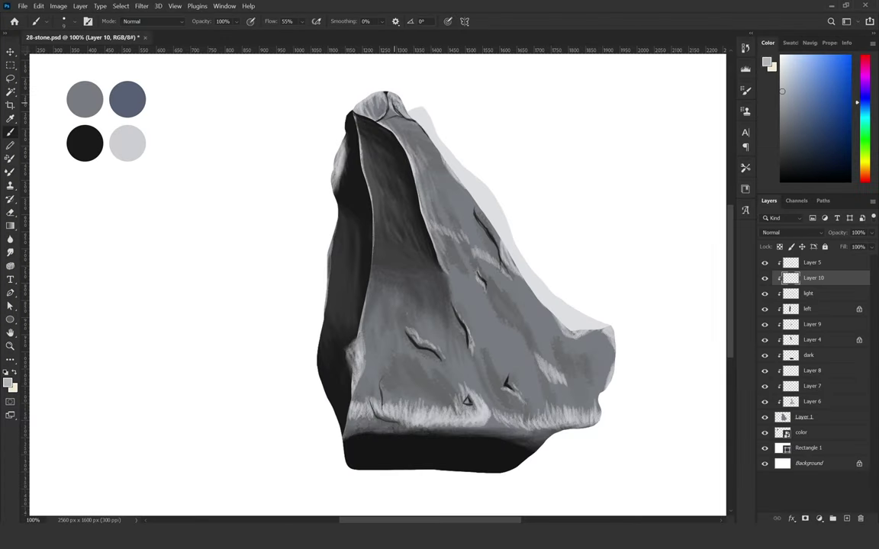
alt+click(84, 142)
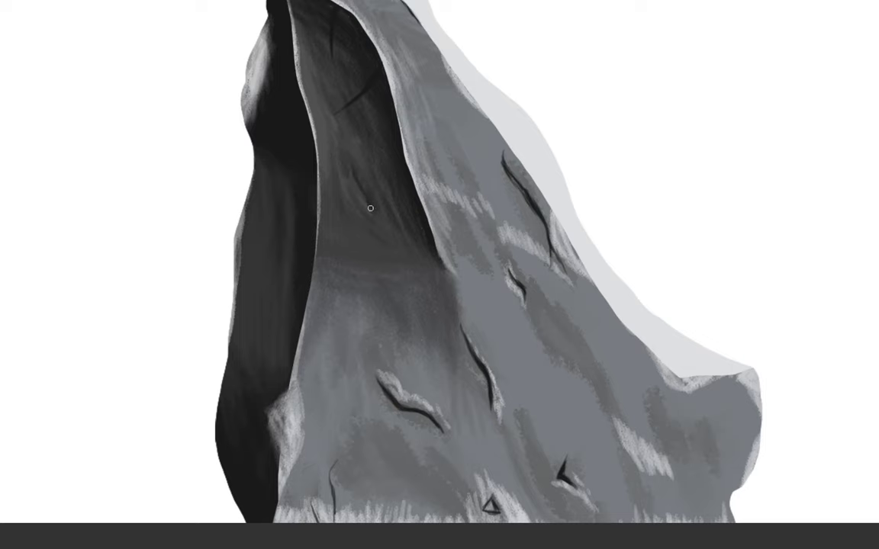
drag(370, 208, 373, 273)
mouse_move(377, 233)
mouse_down()
mouse_move(395, 245)
mouse_move(396, 267)
mouse_up()
drag(372, 241, 369, 269)
Step: Paint thin black cracks on the front face, including a zigzag one, plus a crack on the dark left face
mouse_move(435, 275)
mouse_down()
mouse_move(431, 251)
mouse_move(450, 314)
mouse_up()
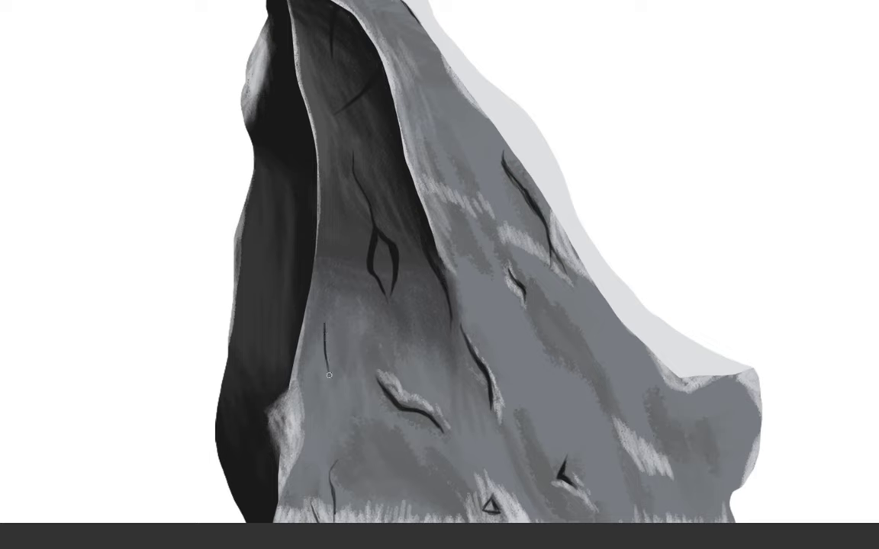
drag(325, 324, 336, 405)
drag(549, 363, 550, 419)
drag(552, 408, 553, 416)
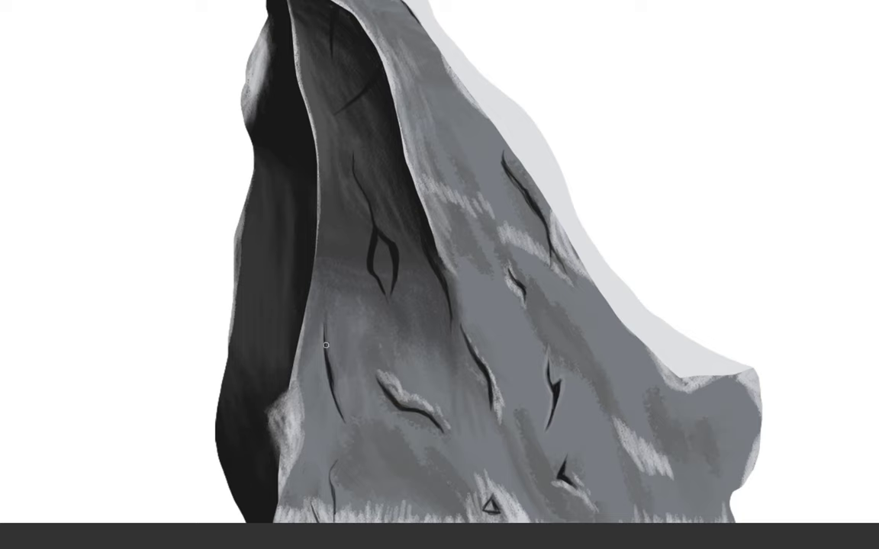
drag(323, 376, 344, 422)
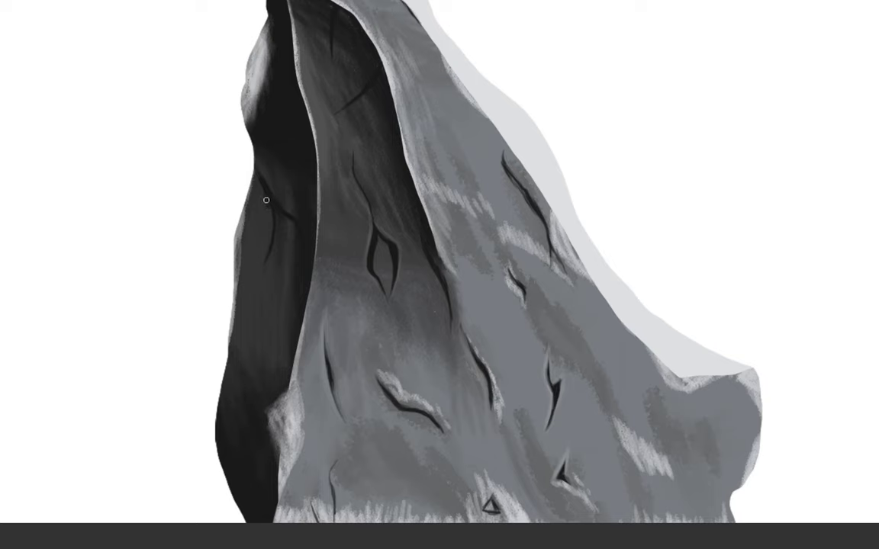
drag(249, 308, 280, 351)
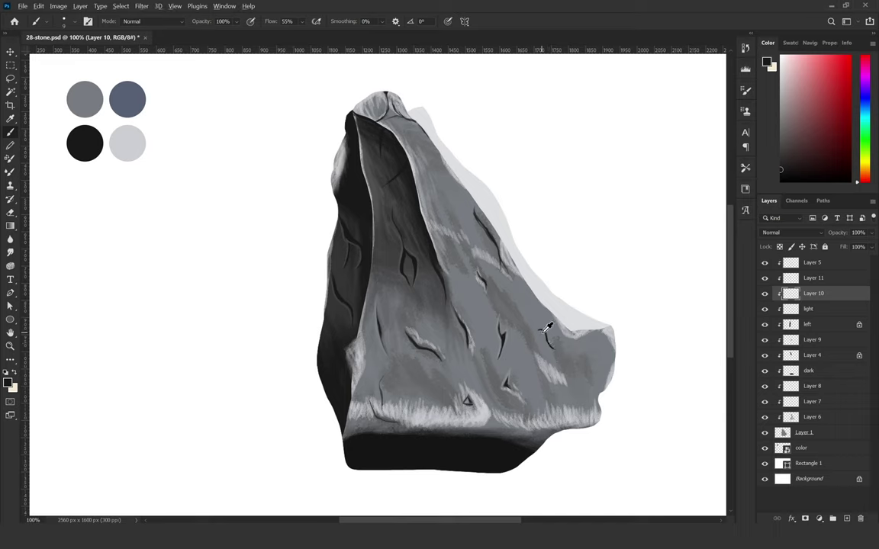
Step: Choose a light bluish grey paint colour and save the document
alt+click(546, 327)
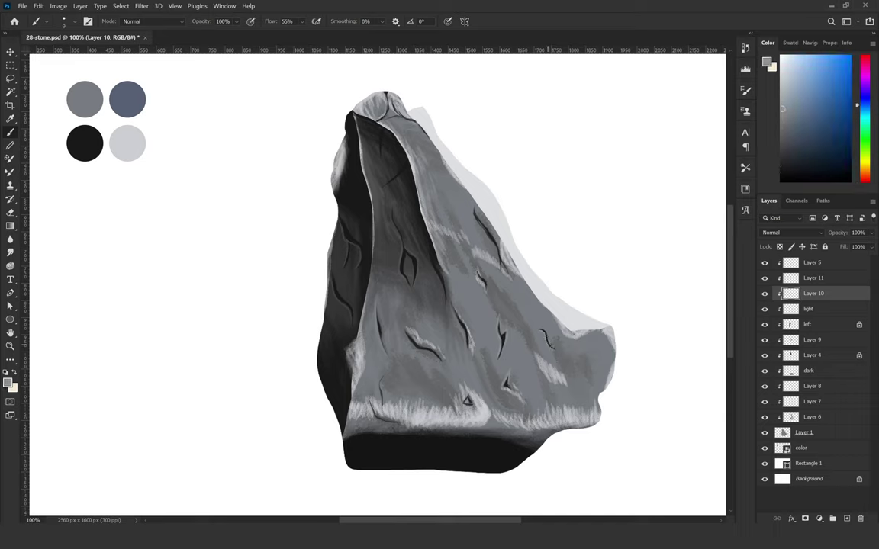
alt+click(547, 341)
key(ctrl+s)
Step: On the 'light' layer, paint textured light strokes along the right rim, then add Layer 12 at 20% opacity
key(alt+bracketleft)
right_click(481, 244)
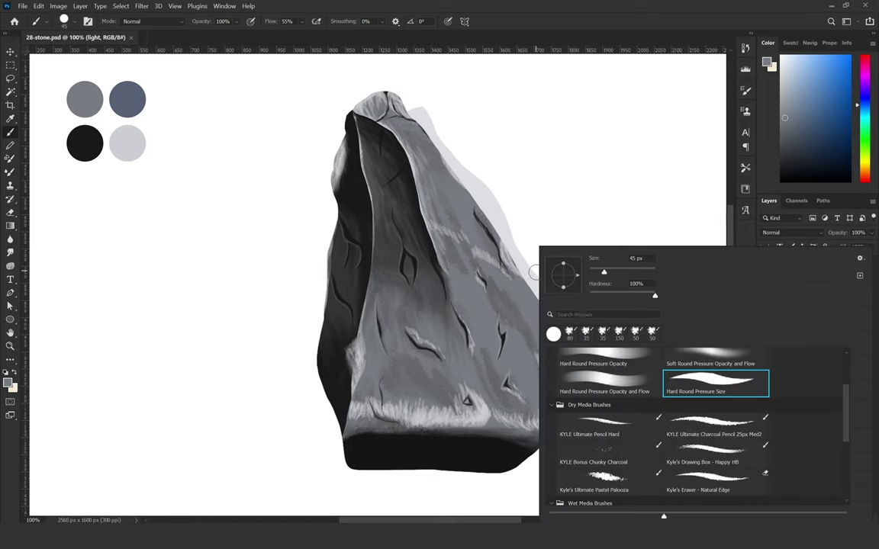
key(Escape)
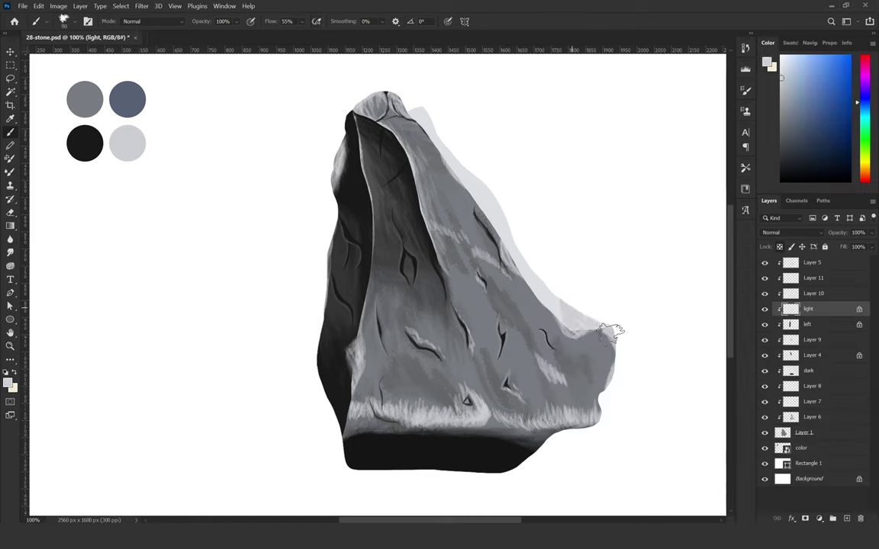
drag(549, 290, 599, 326)
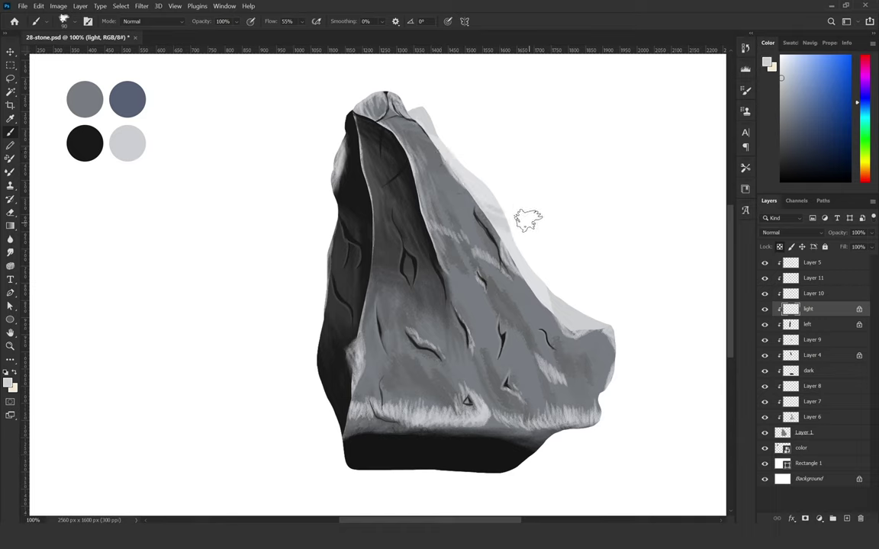
key(1)
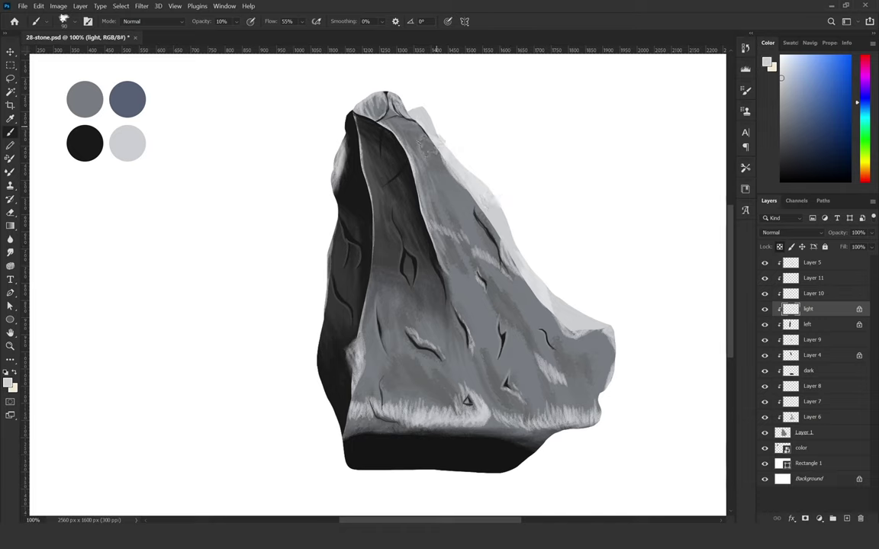
key(2)
key(ctrl+shift+alt+n)
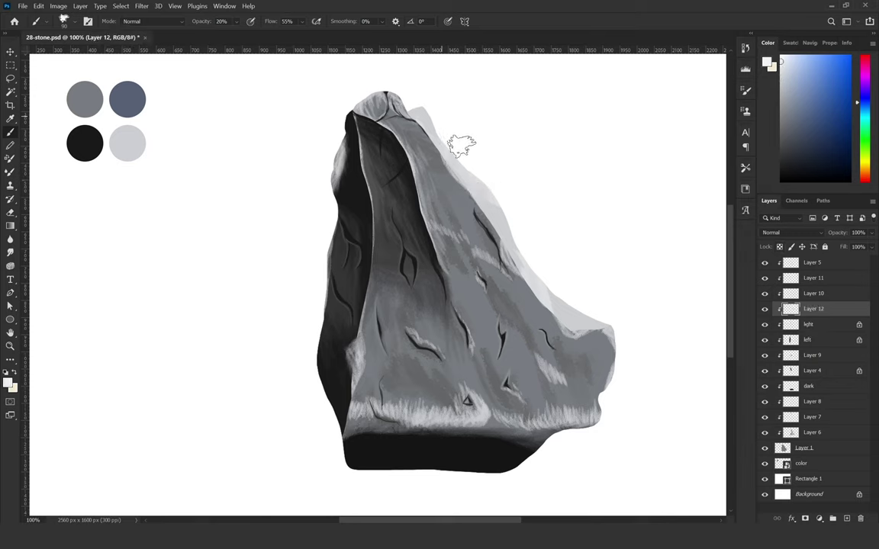
Step: Brighten the stone's upper-right rim and right edge with light textured strokes
drag(481, 166, 510, 204)
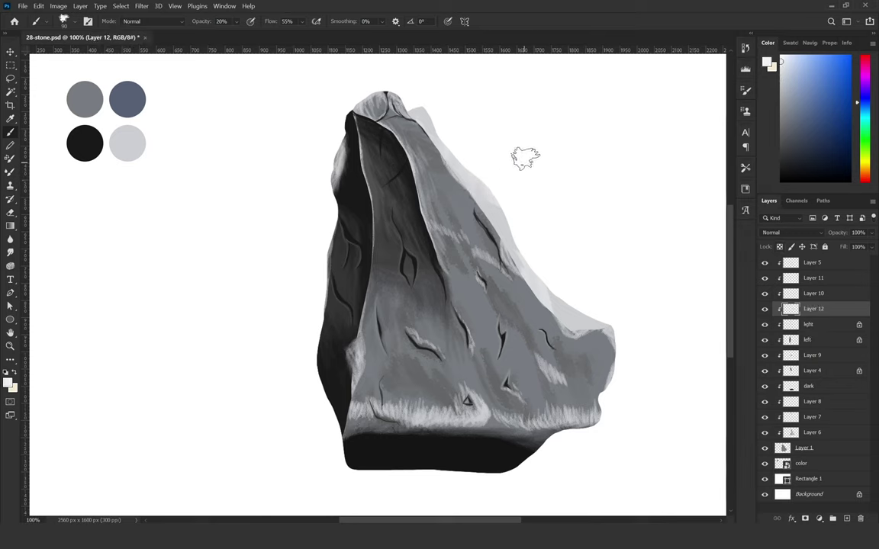
key(bracketleft)
key(bracketleft)
key(bracketleft)
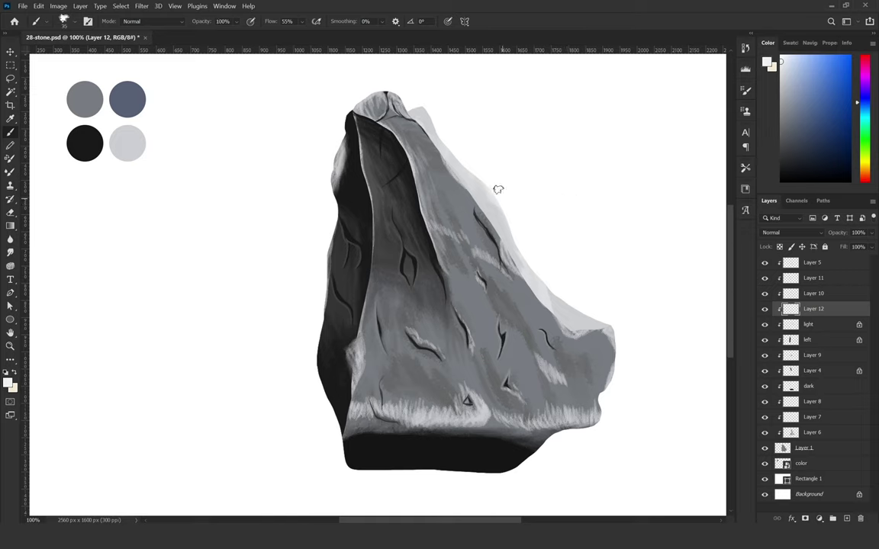
key(0)
mouse_move(526, 263)
mouse_down()
mouse_move(623, 334)
mouse_move(587, 309)
mouse_up()
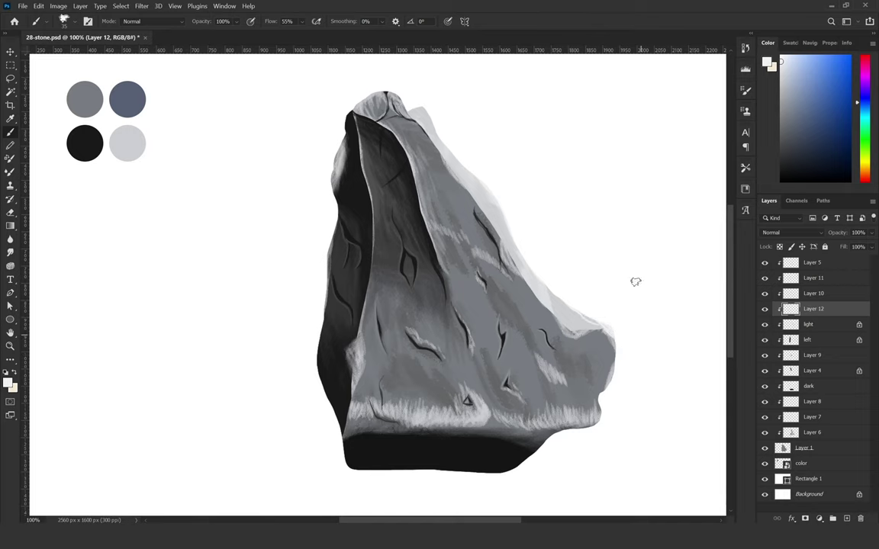
Step: Save the document, then draw thin dark lines along the right and upper-right edges
key(ctrl+s)
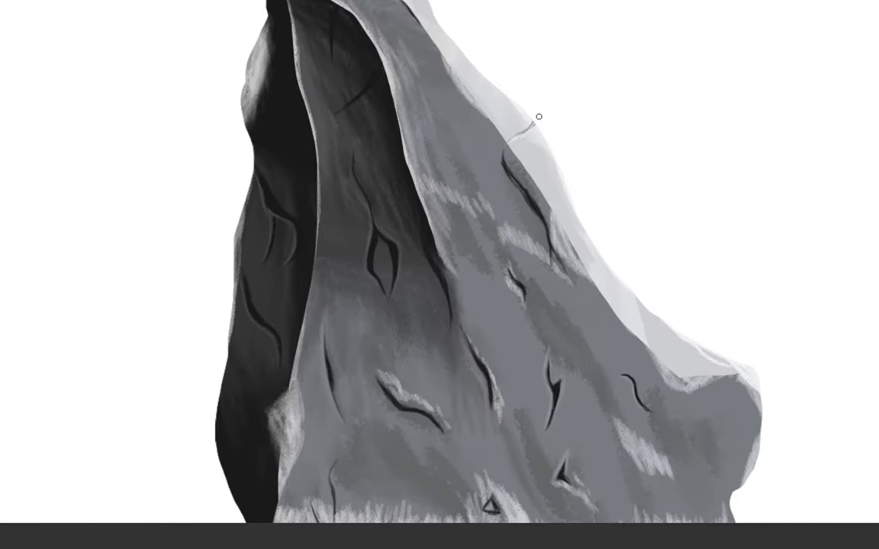
drag(556, 165, 562, 193)
drag(449, 37, 467, 63)
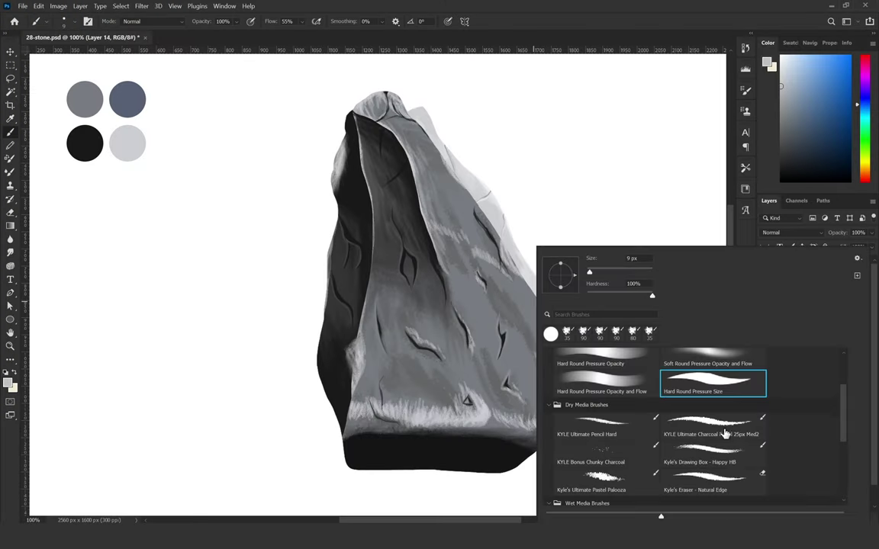
Step: With the KYLE Ultimate Charcoal Pencil brush, dab faint strokes on the right edge and add a new layer
click(717, 425)
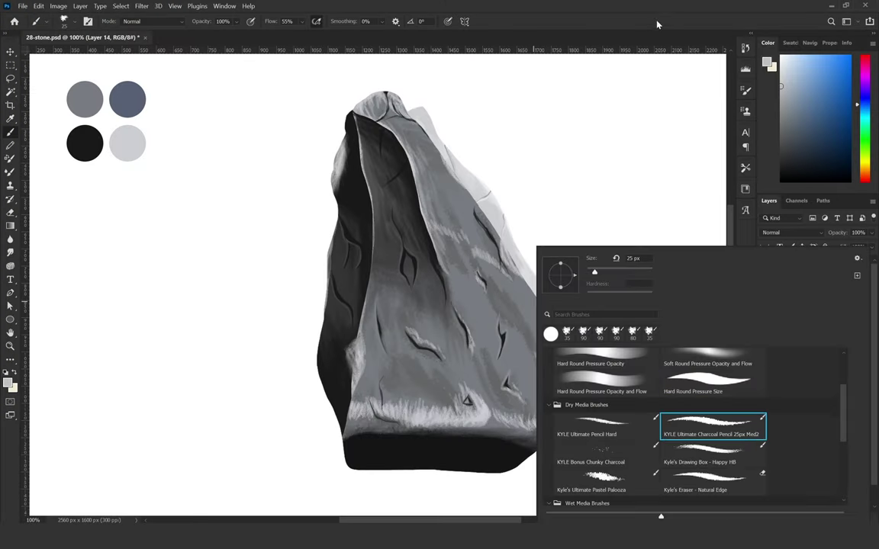
mouse_move(595, 358)
mouse_down()
mouse_move(610, 345)
mouse_move(622, 371)
mouse_move(572, 352)
mouse_up()
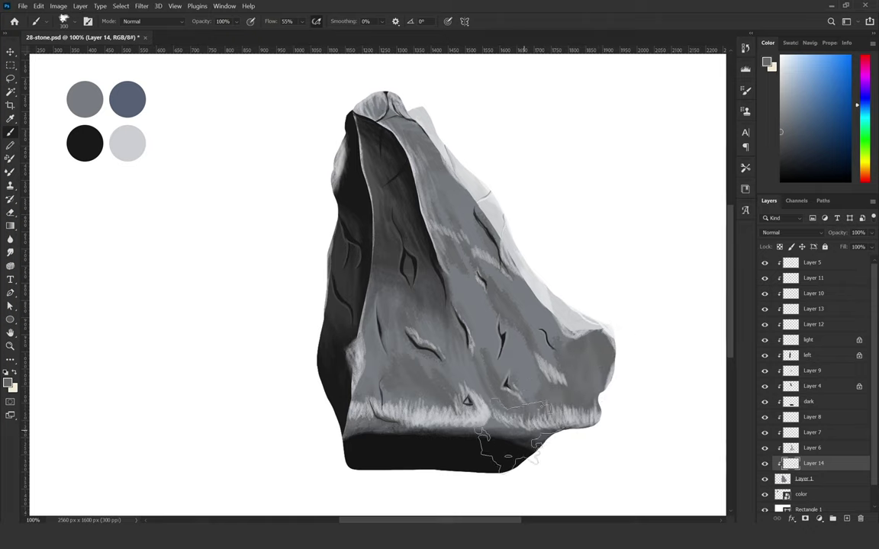
key(ctrl+shift+alt+n)
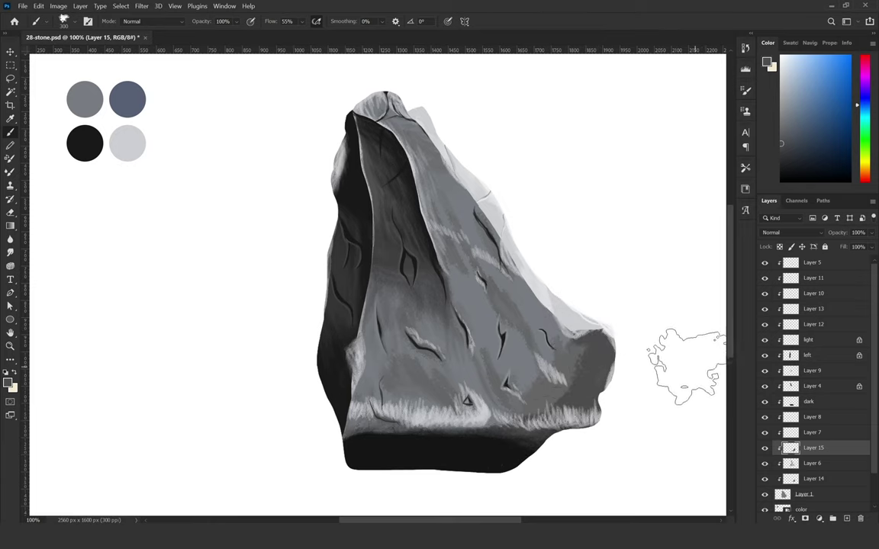
Step: At 10% flow and 30% opacity, paint a darker grey over the stone's right corner
key(shift+2)
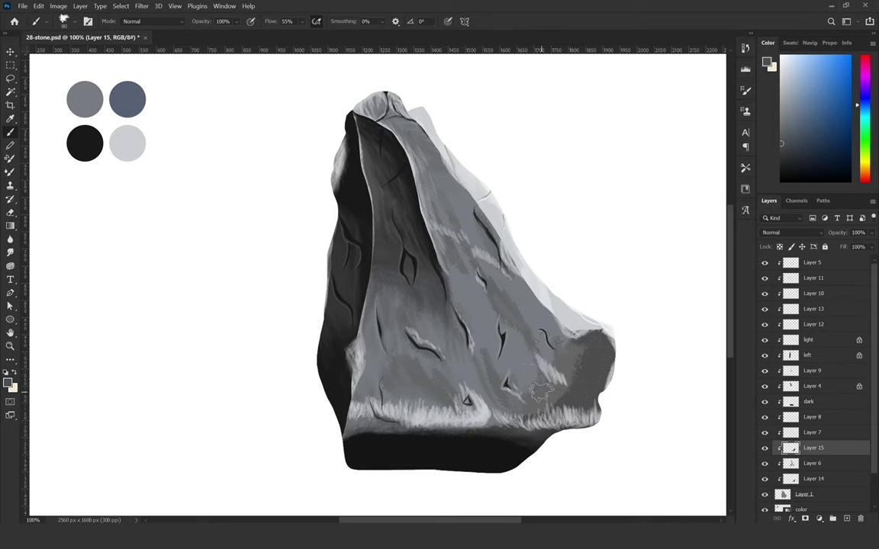
alt+click(529, 382)
key(shift+1)
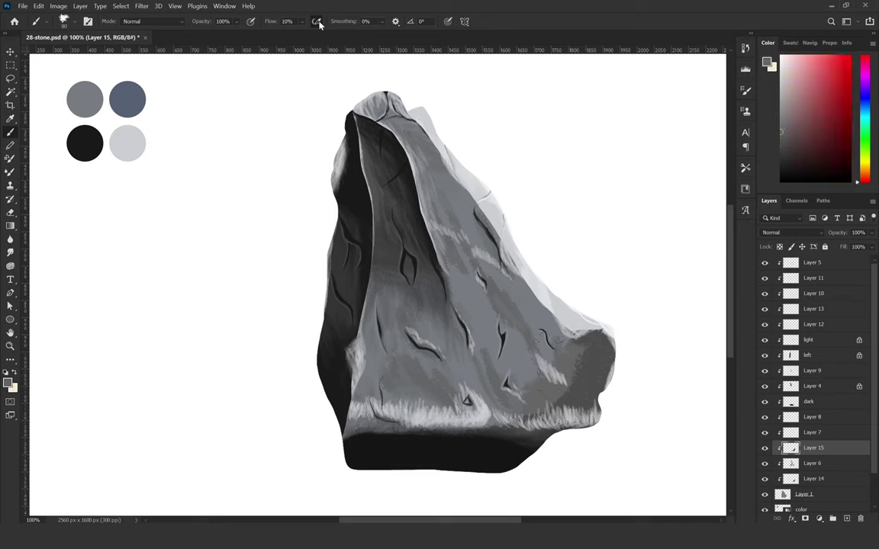
key(1)
key(3)
alt+click(546, 338)
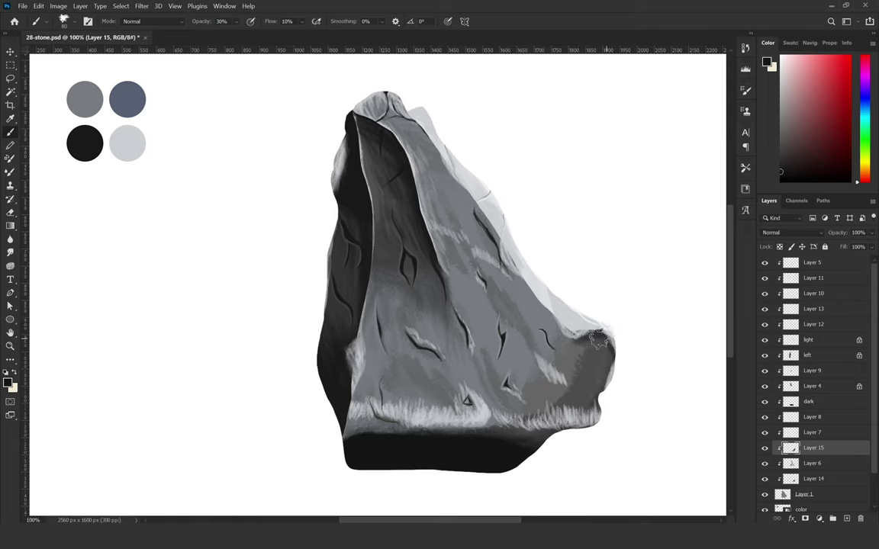
drag(579, 338, 608, 345)
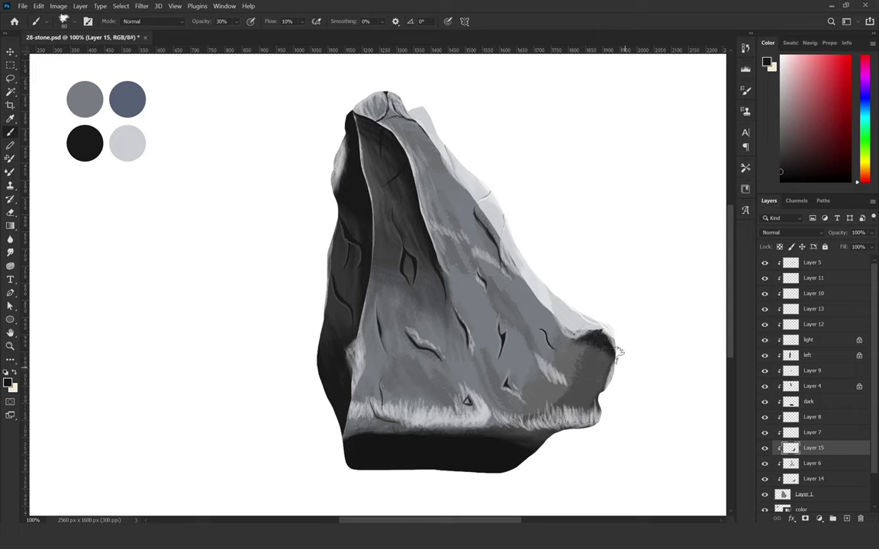
mouse_move(619, 349)
mouse_down()
mouse_move(611, 331)
mouse_move(618, 359)
mouse_up()
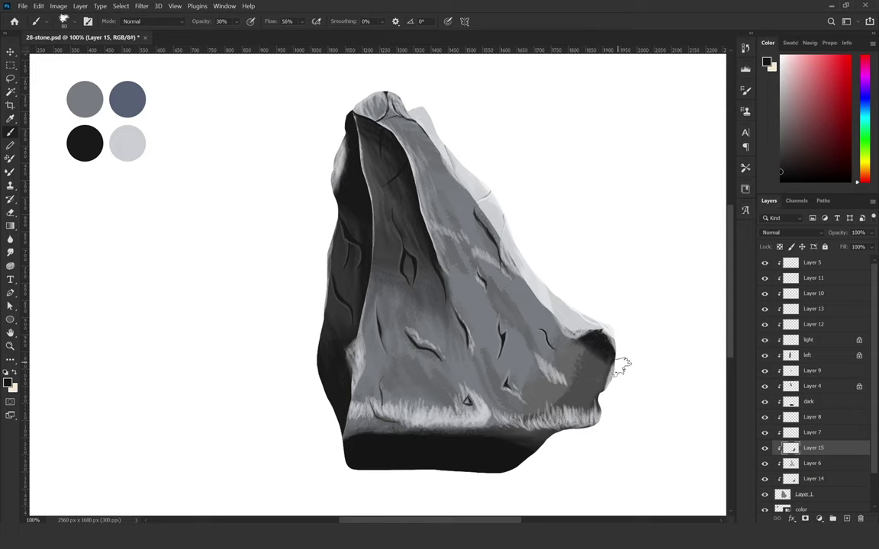
Step: Smooth and deepen the right corner's shadow at 56% flow and 10% opacity
key(shift+5)
key(shift+6)
key(1)
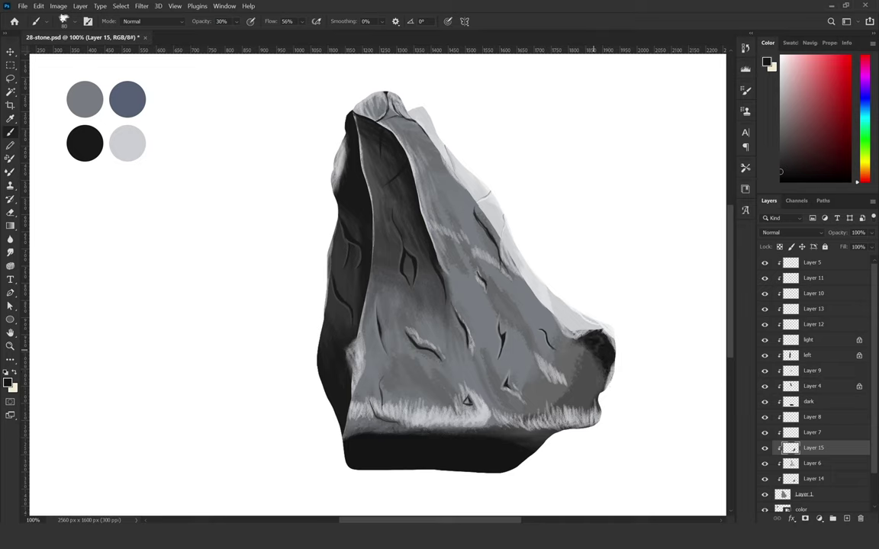
mouse_move(595, 352)
mouse_down()
mouse_move(612, 377)
mouse_move(610, 396)
mouse_up()
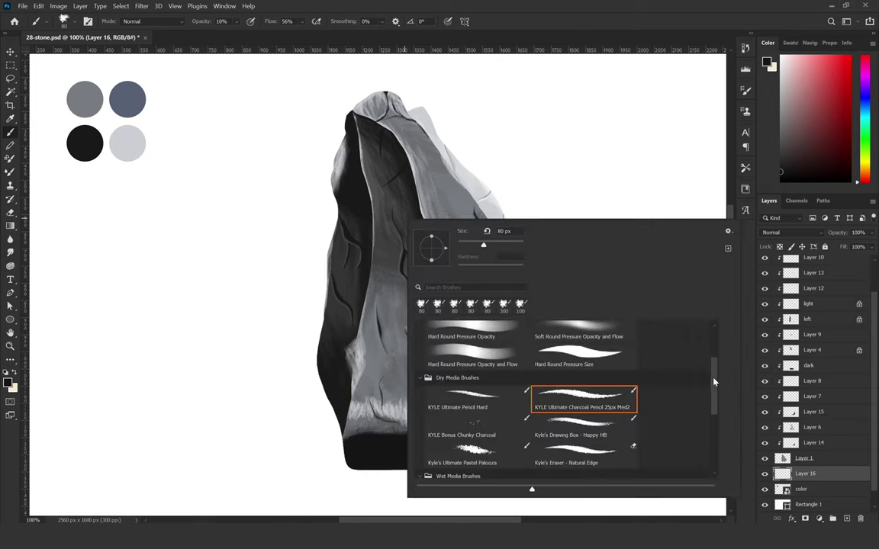
scroll(714, 381, up, 5)
Step: On a new layer beneath the stone, paint a large Soft Round dark glow around it
click(583, 344)
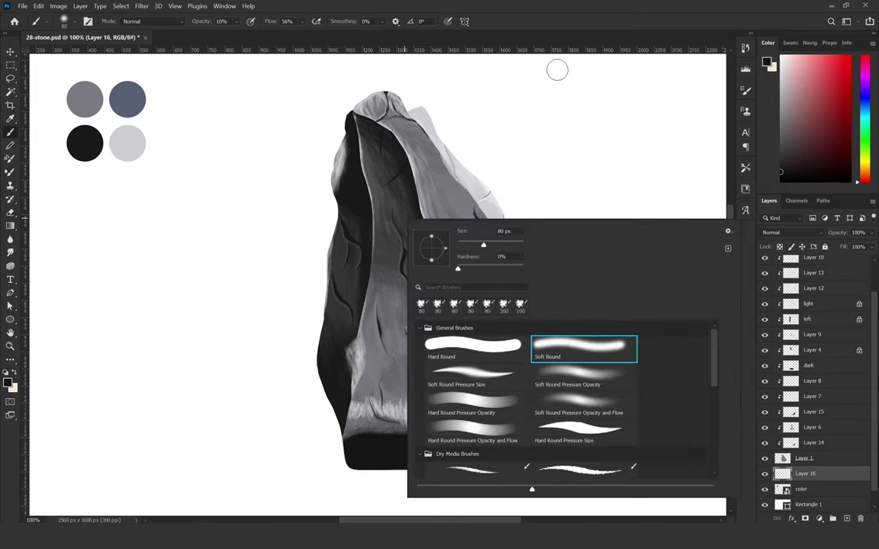
key(Return)
drag(457, 152, 588, 265)
key(3)
key(bracketleft)
key(bracketleft)
key(bracketleft)
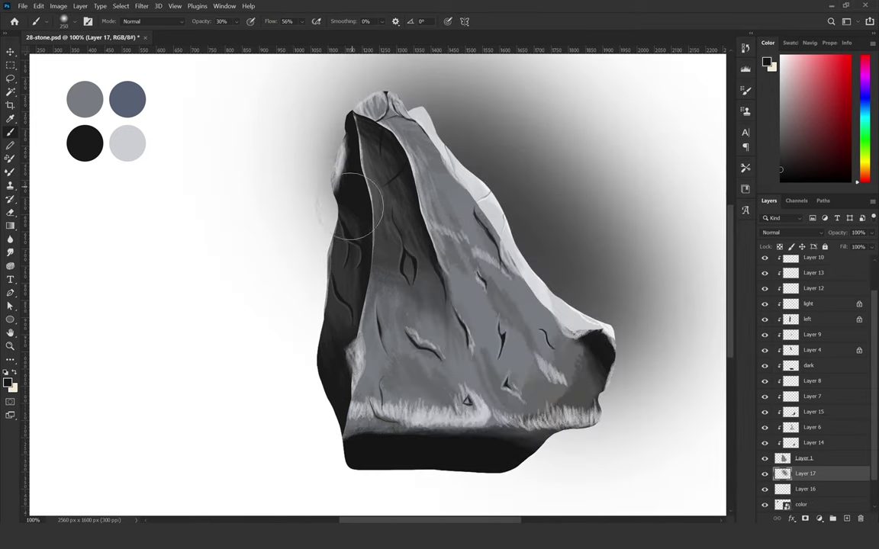
mouse_move(328, 164)
mouse_down()
mouse_move(363, 439)
mouse_move(341, 462)
mouse_move(488, 450)
mouse_move(378, 465)
mouse_move(495, 467)
mouse_move(336, 442)
mouse_up()
Step: Paint a dark cast shadow under the stone's base with a smaller brush
key(bracketright)
key(bracketright)
key(bracketright)
key(0)
key(bracketleft)
key(bracketleft)
key(bracketleft)
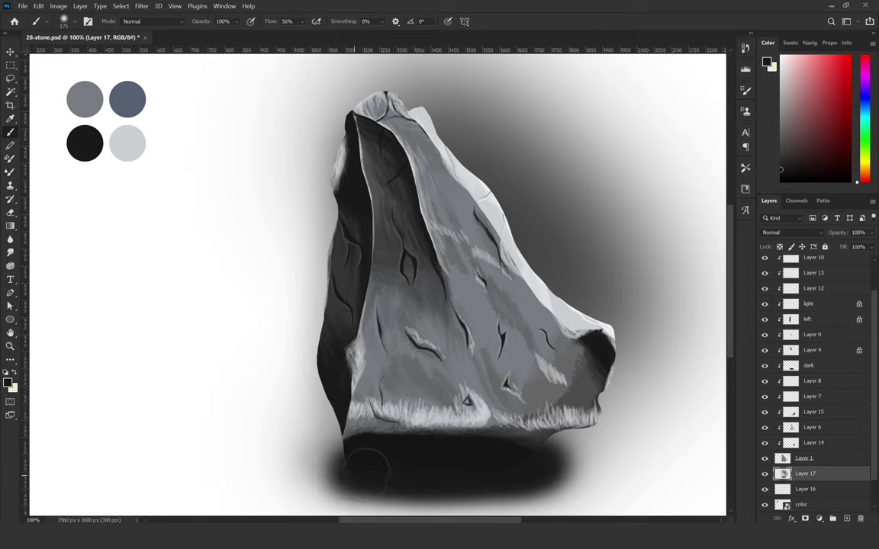
key(bracketleft)
key(bracketleft)
key(bracketleft)
mouse_move(457, 459)
mouse_down()
mouse_move(353, 471)
mouse_move(424, 473)
mouse_move(372, 475)
mouse_up()
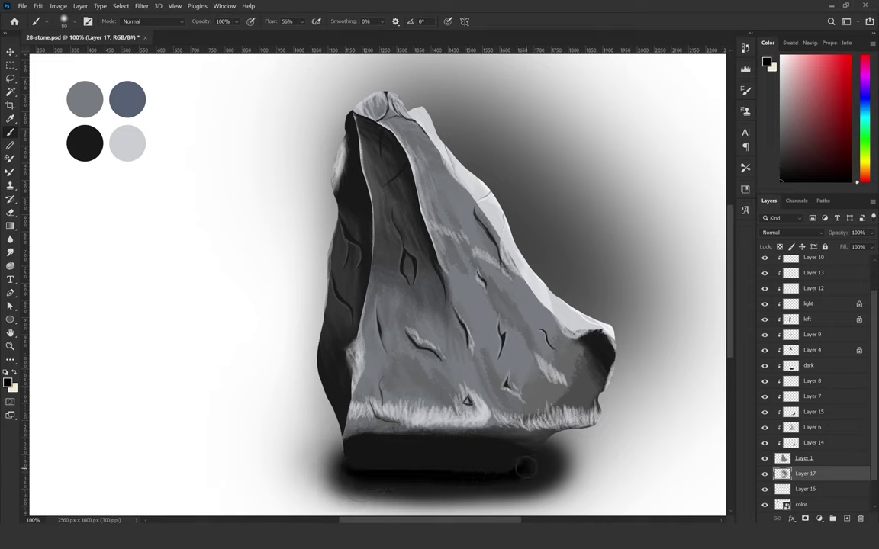
key(1)
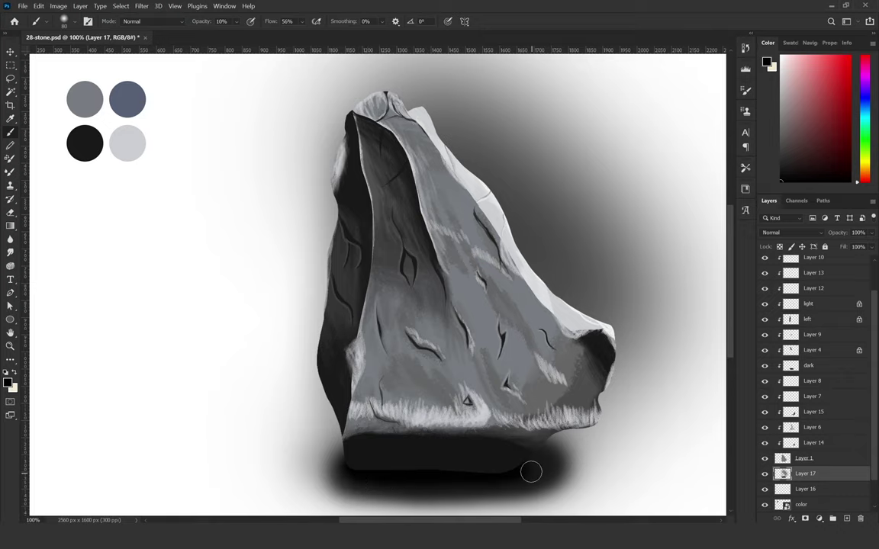